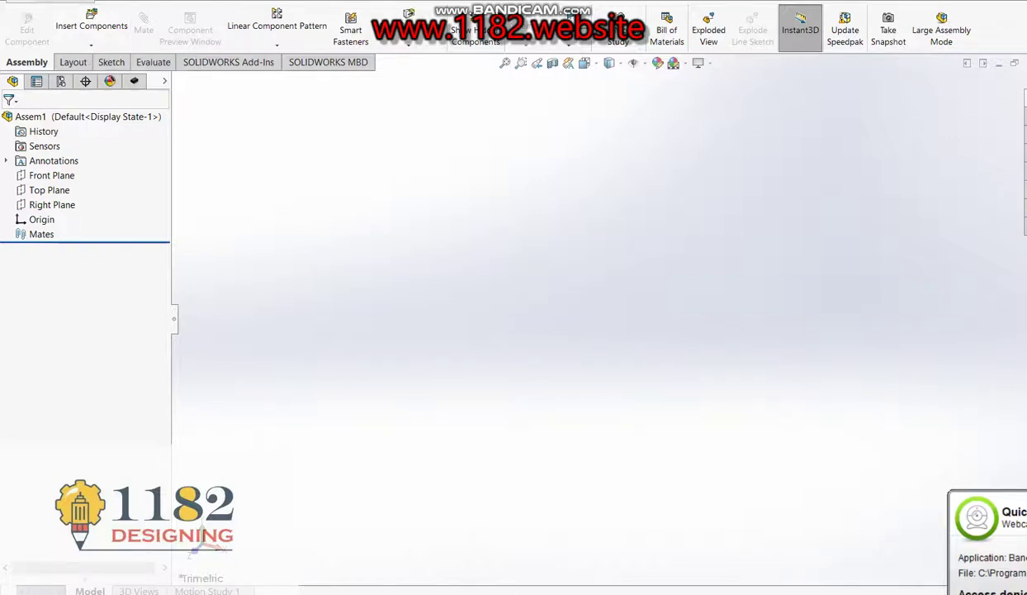
# - Insert the Ball Joint Press part into the empty assembly and place it in the graphics area
pyautogui.click(92, 25)
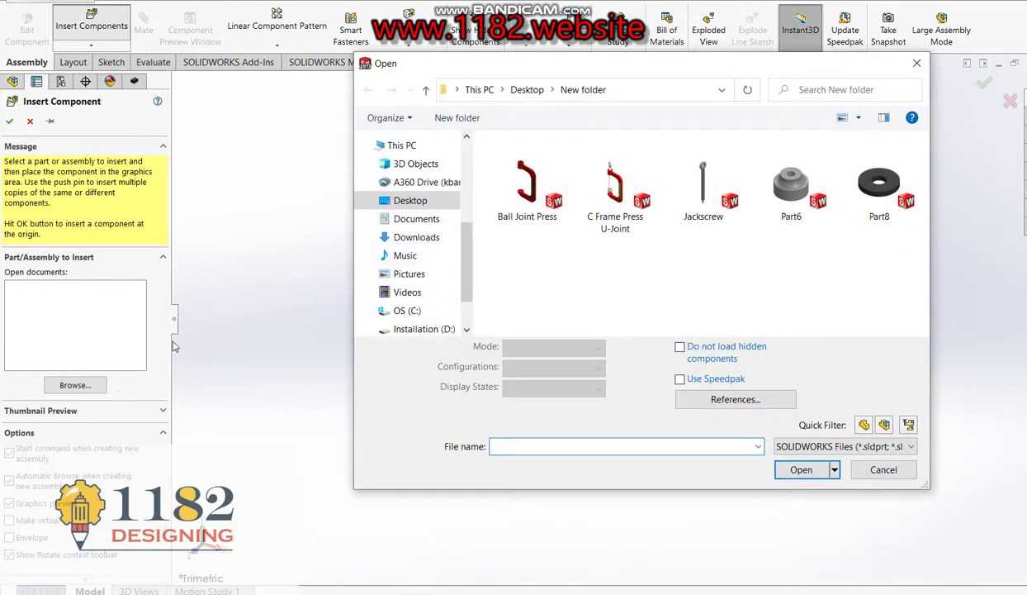
pyautogui.doubleClick(520, 192)
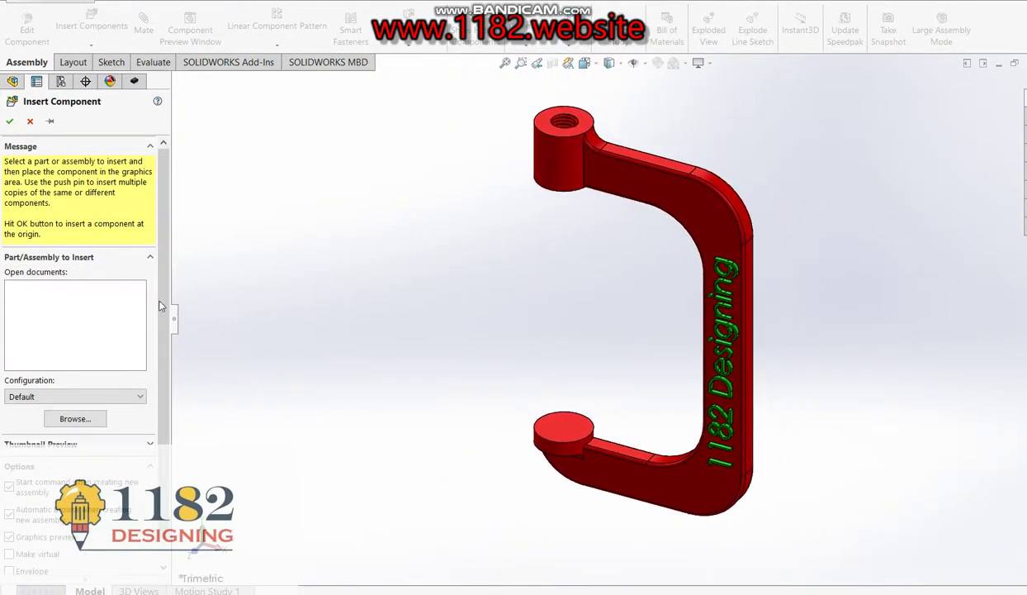
pyautogui.click(608, 324)
pyautogui.rightClick(60, 240)
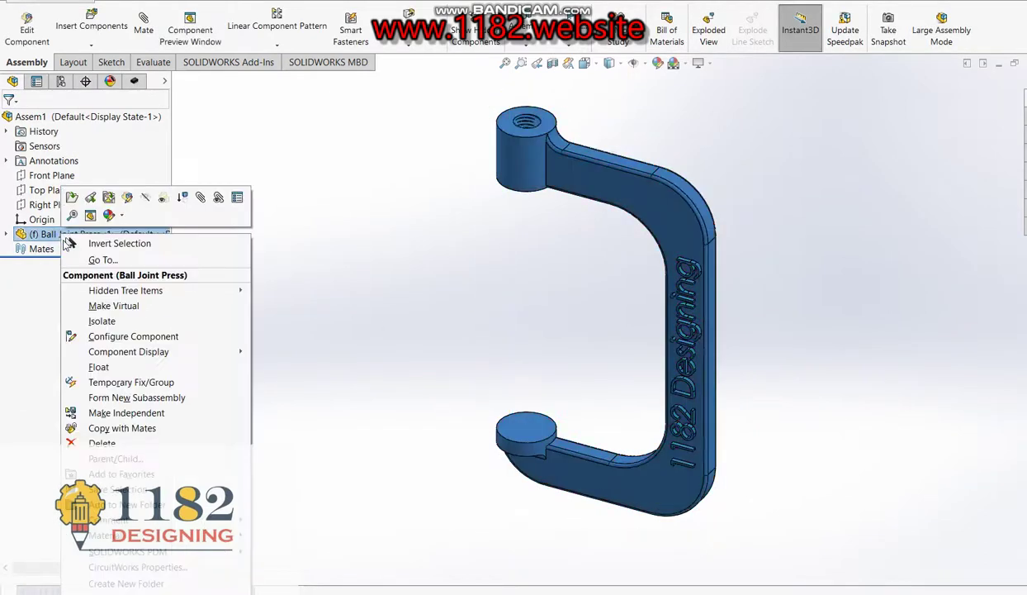
# - Float the Ball Joint Press and mate its Front Plane coincident with the assembly's Front Plane
pyautogui.click(126, 374)
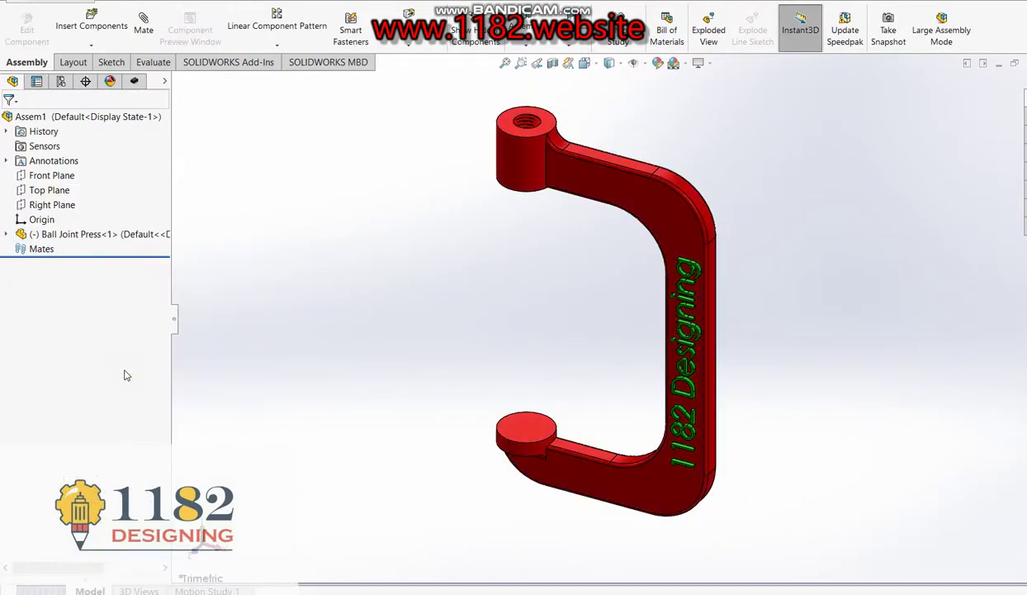
pyautogui.click(5, 234)
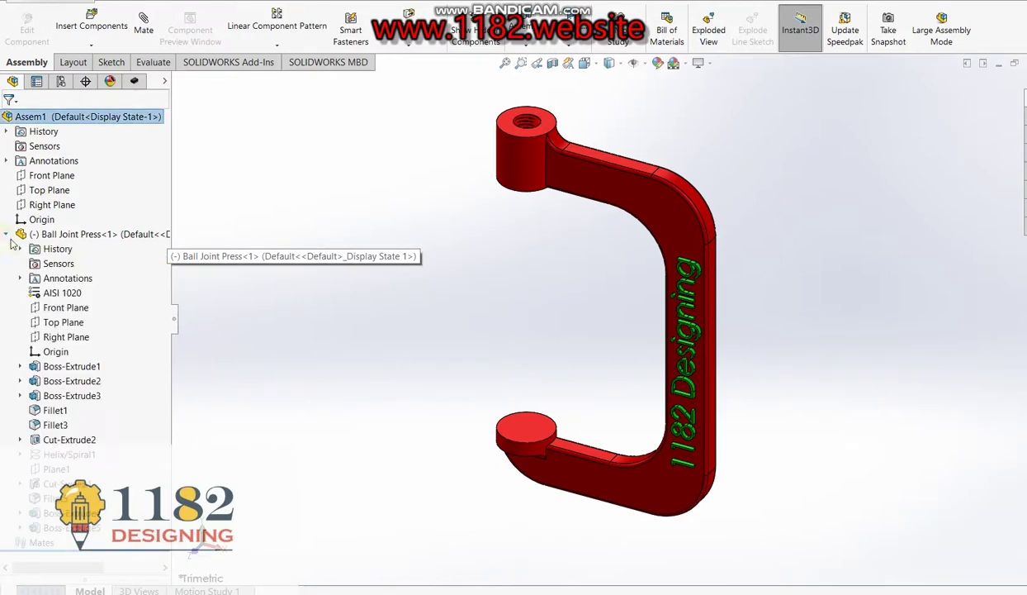
pyautogui.click(65, 307)
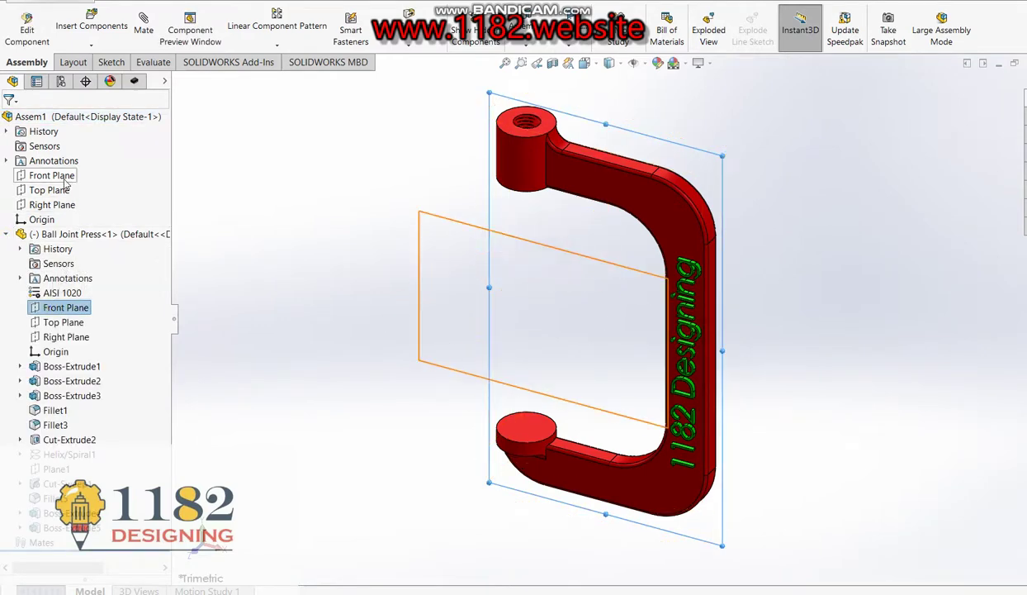
pyautogui.keyDown('ctrl'); pyautogui.click(51, 175); pyautogui.keyUp('ctrl')
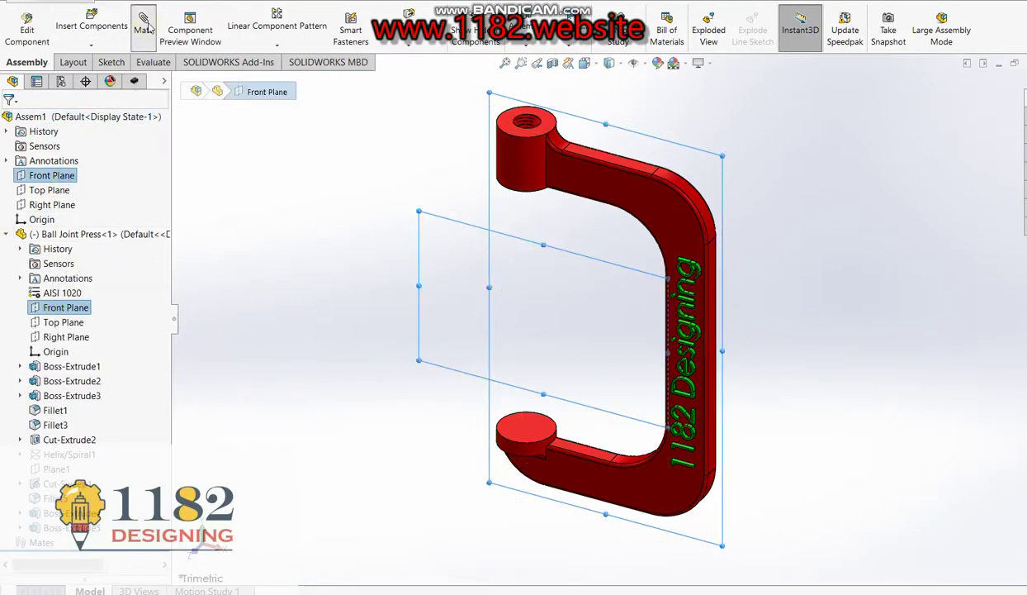
pyautogui.click(142, 26)
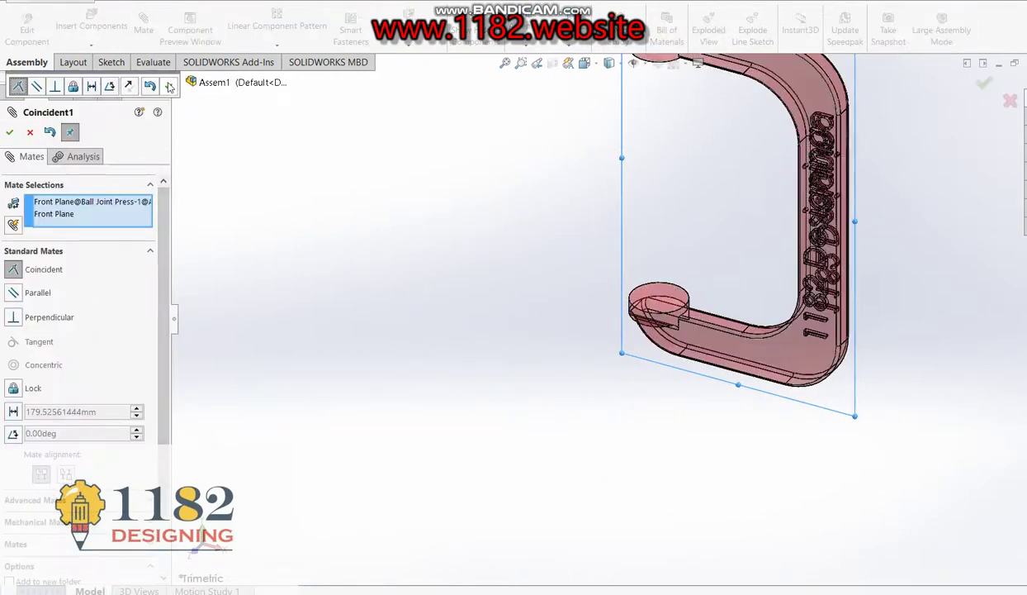
pyautogui.click(170, 86)
# - Add coincident mates pairing the frame's Top and Right Planes with the assembly's Top and Right Planes
pyautogui.click(177, 82)
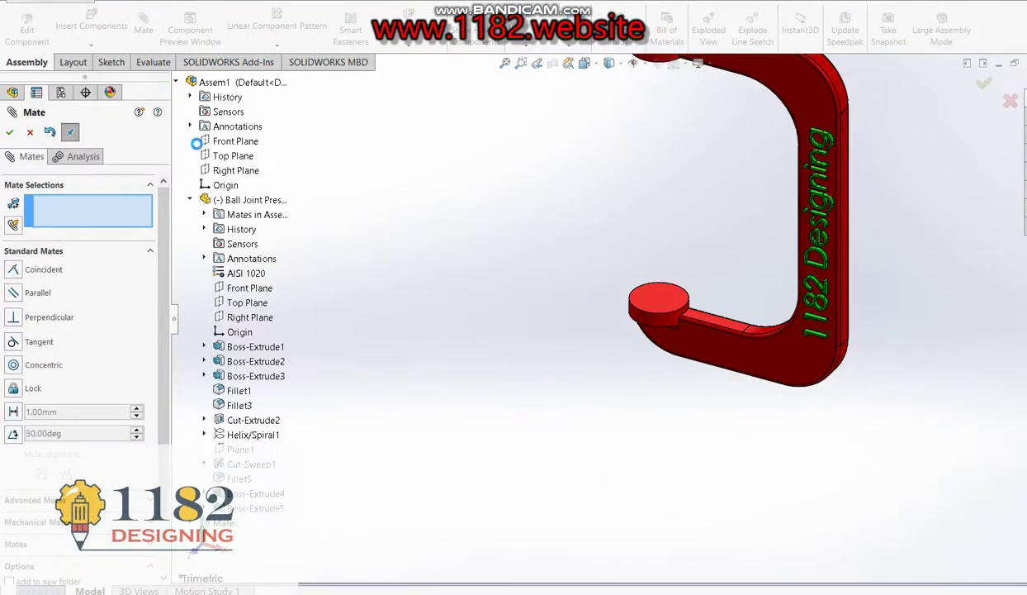
pyautogui.click(233, 155)
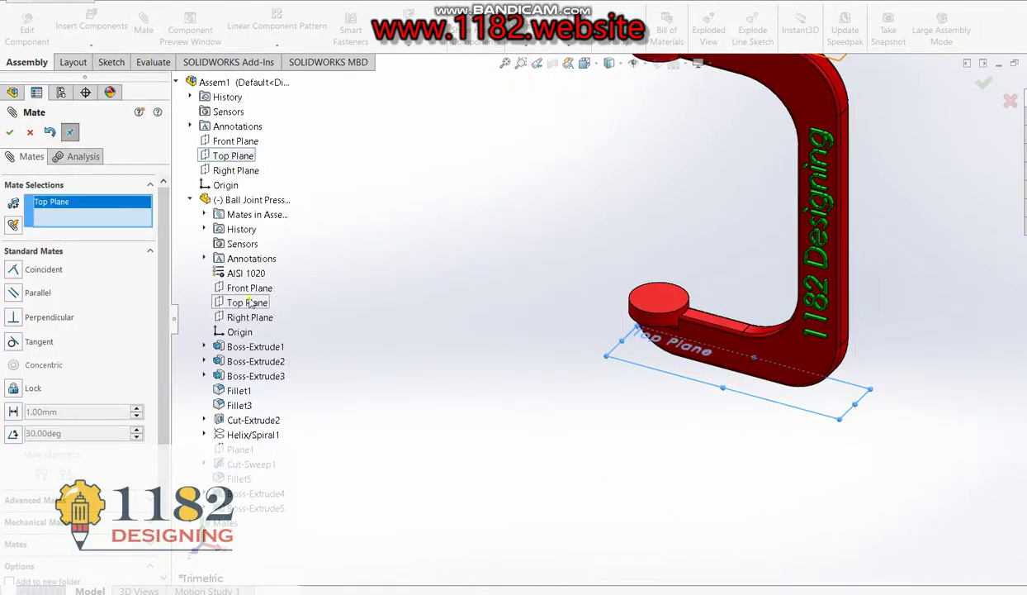
pyautogui.click(248, 303)
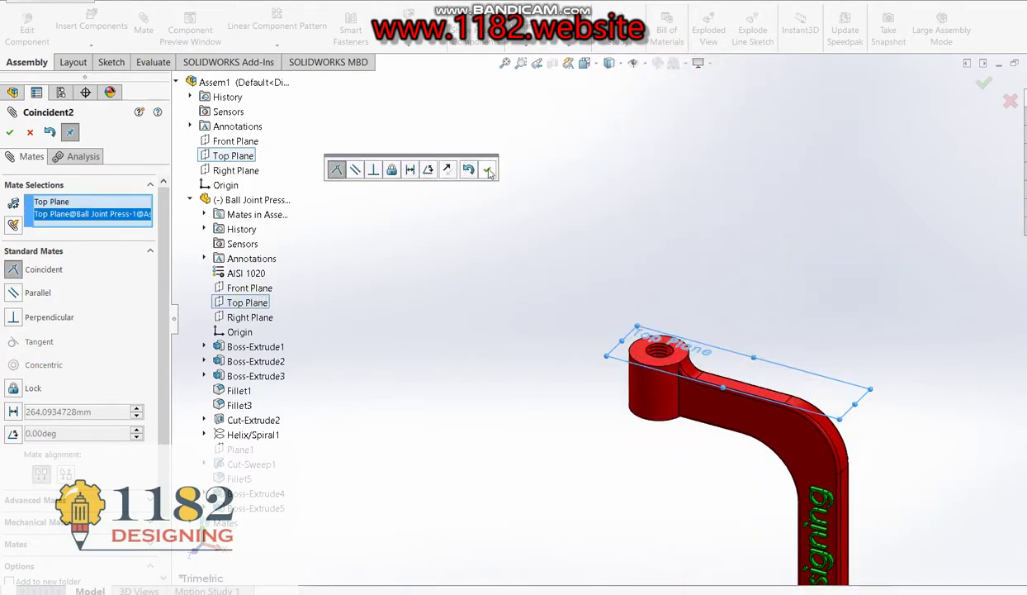
pyautogui.click(488, 170)
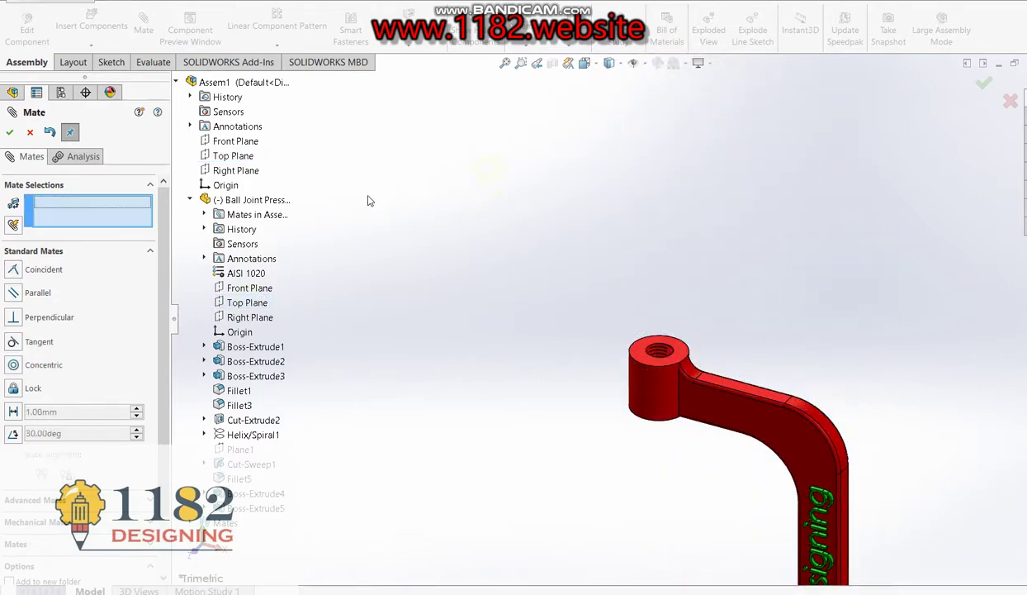
pyautogui.click(248, 317)
pyautogui.click(235, 170)
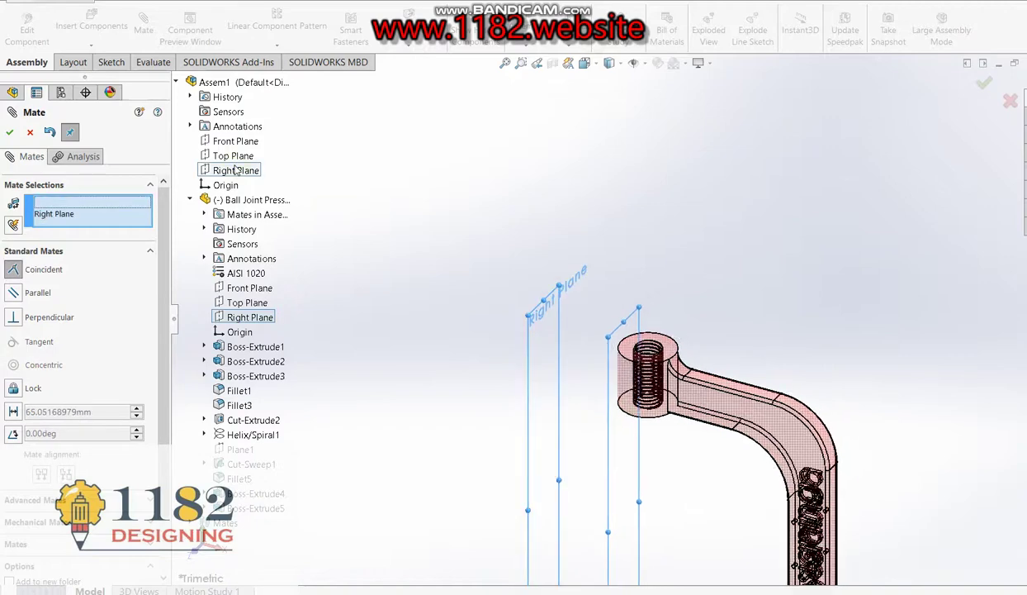
pyautogui.scroll(-1, 620, 436)
pyautogui.scroll(-1, 542, 430)
pyautogui.scroll(-1, 570, 500)
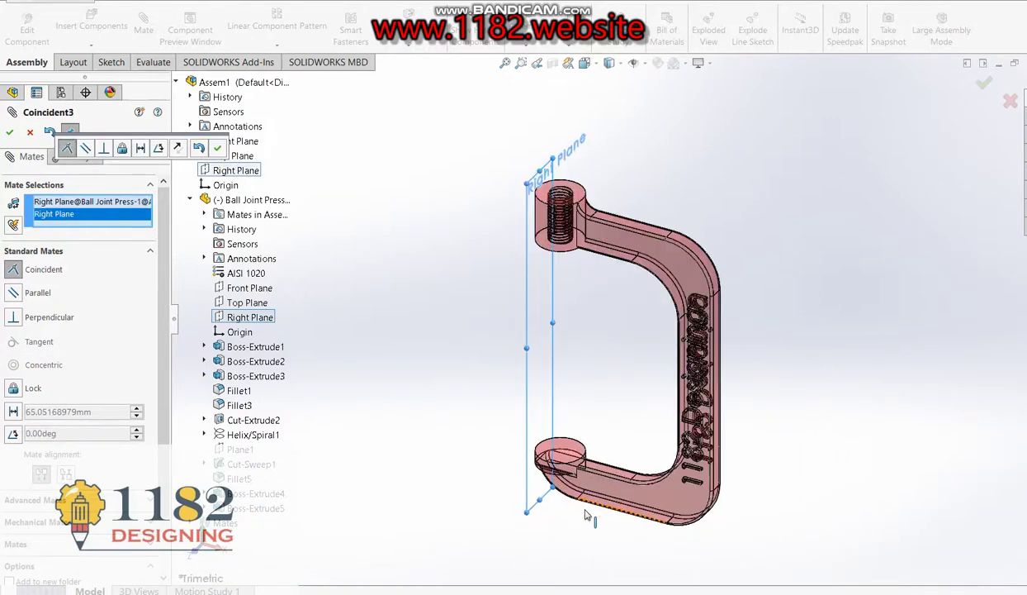
pyautogui.click(9, 132)
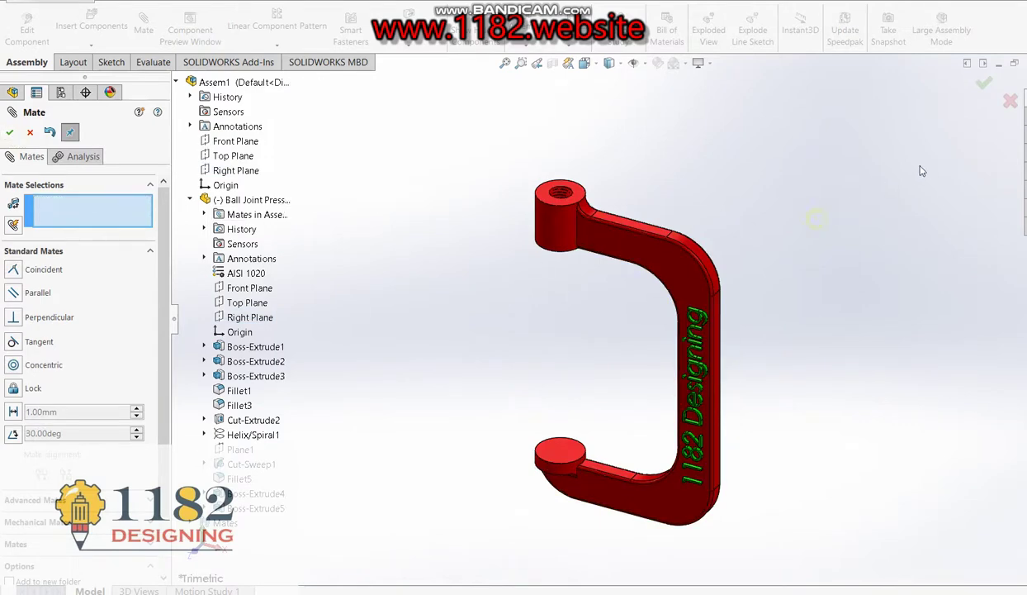
# - Insert the Jackscrew part and place it beside the C-frame
pyautogui.press('Escape')
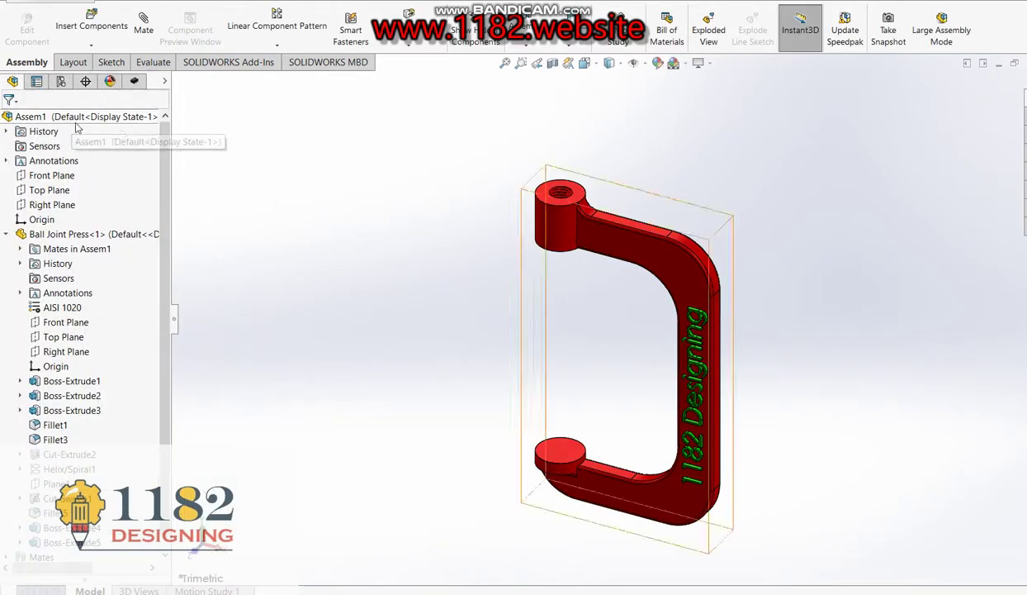
pyautogui.click(81, 22)
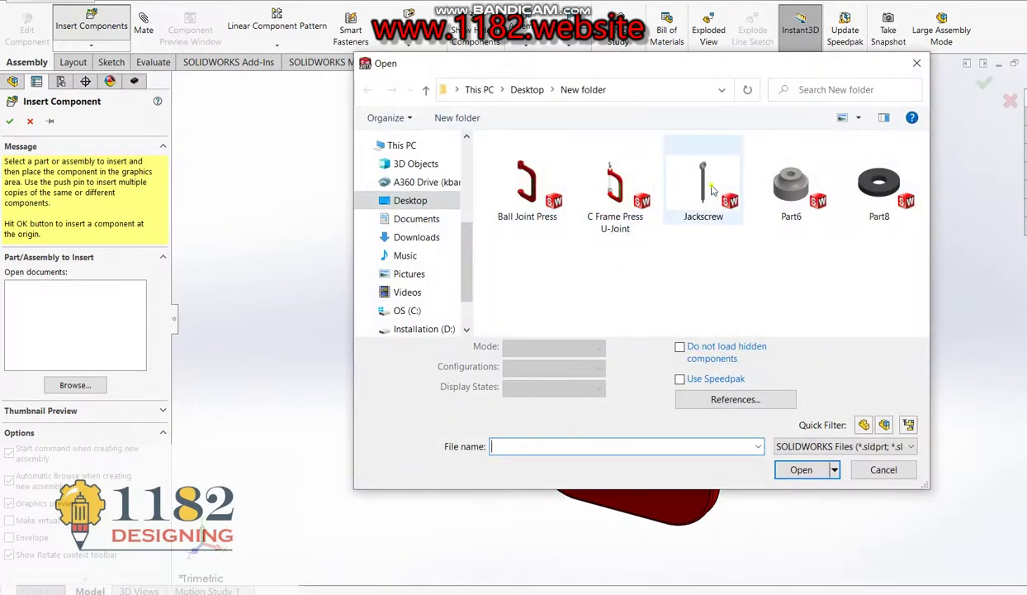
pyautogui.doubleClick(704, 186)
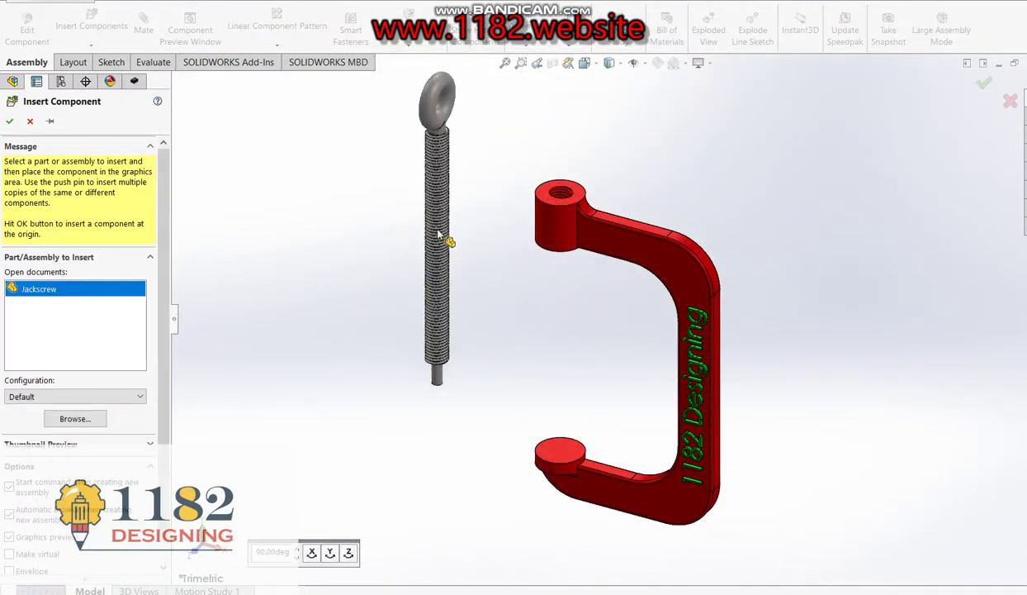
pyautogui.click(438, 234)
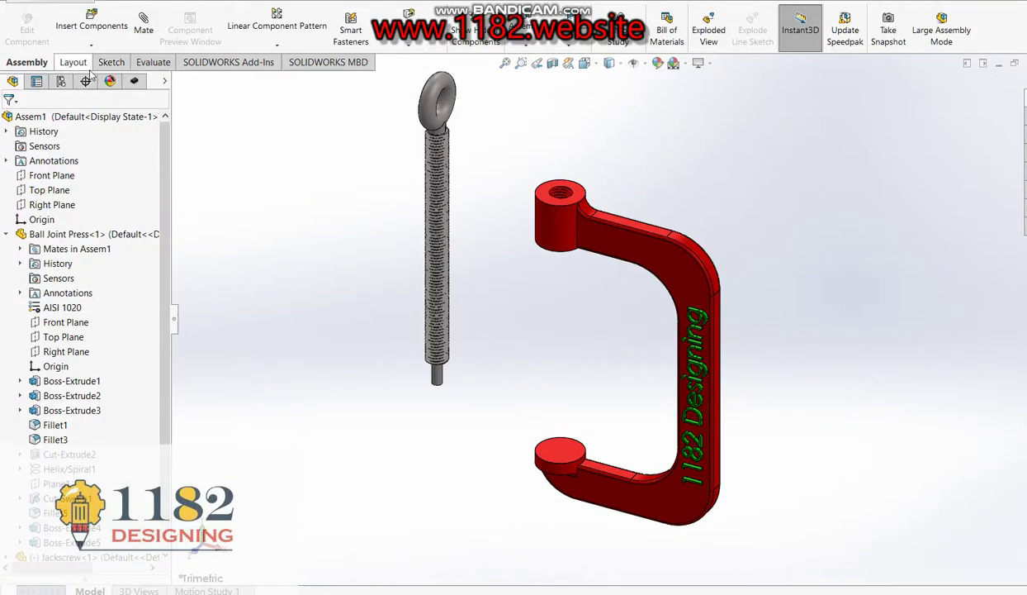
# - Try mating the jackscrew's neck to the frame's top hole, discarding the unwanted tangent mate
pyautogui.click(144, 25)
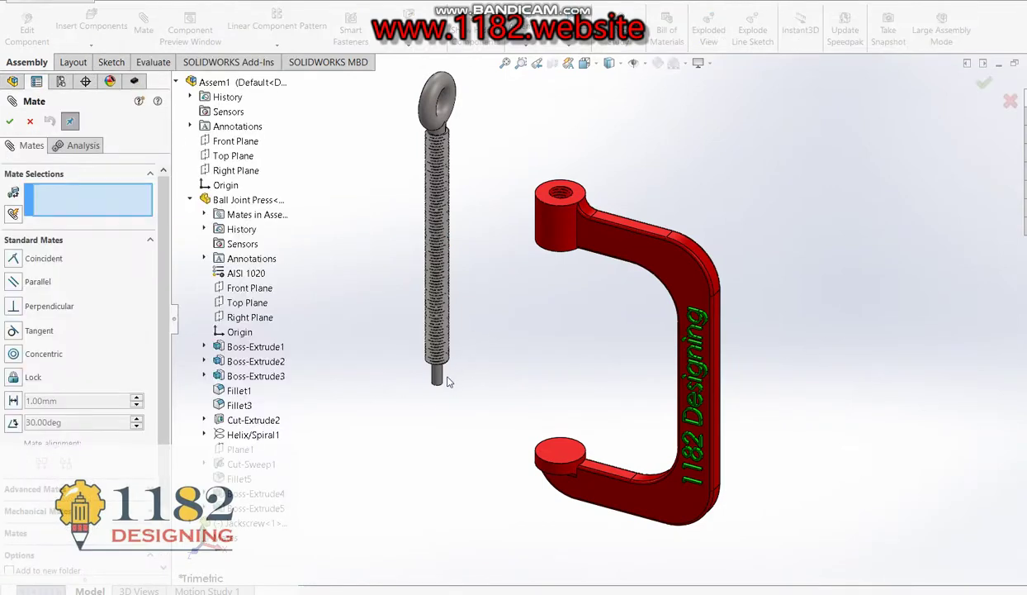
pyautogui.scroll(-3, 451, 146)
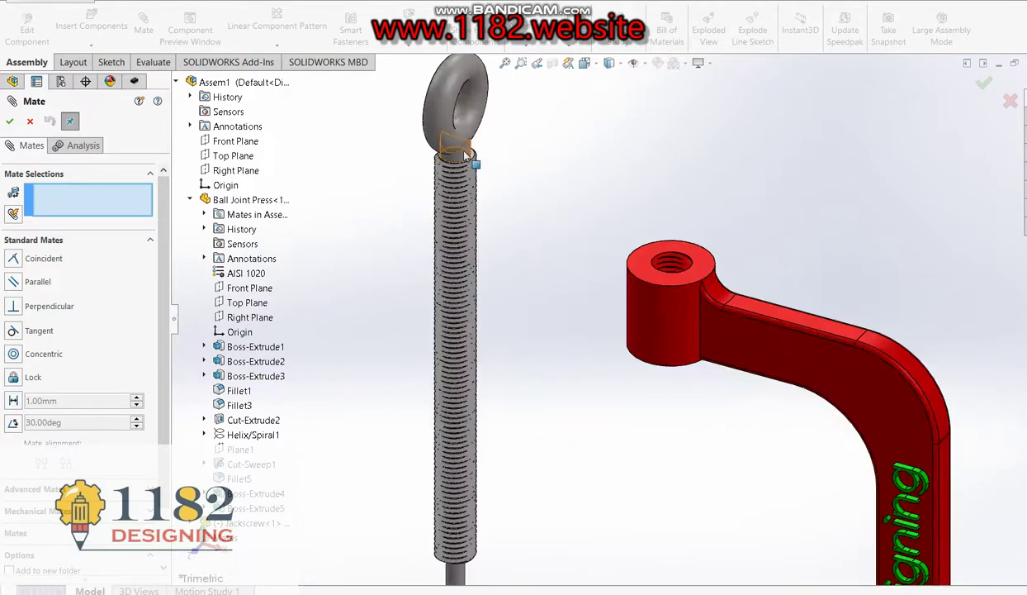
pyautogui.click(464, 151)
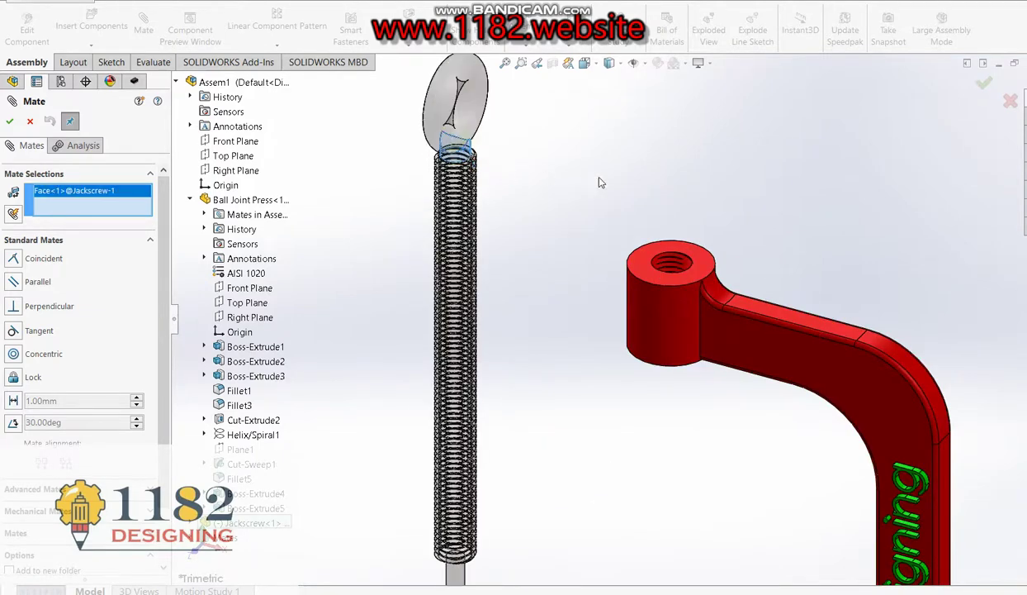
pyautogui.click(668, 253)
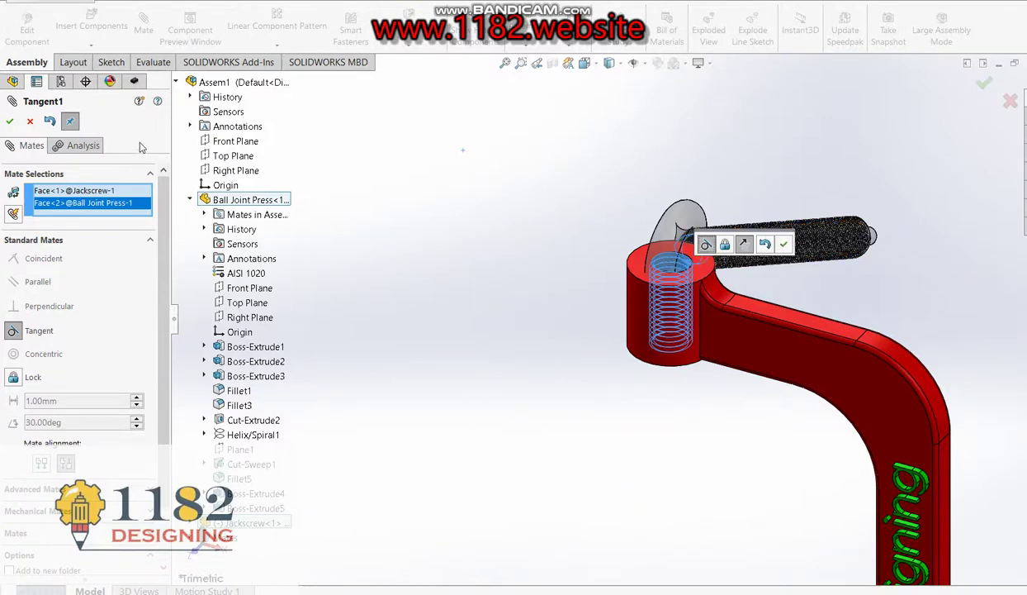
pyautogui.click(30, 122)
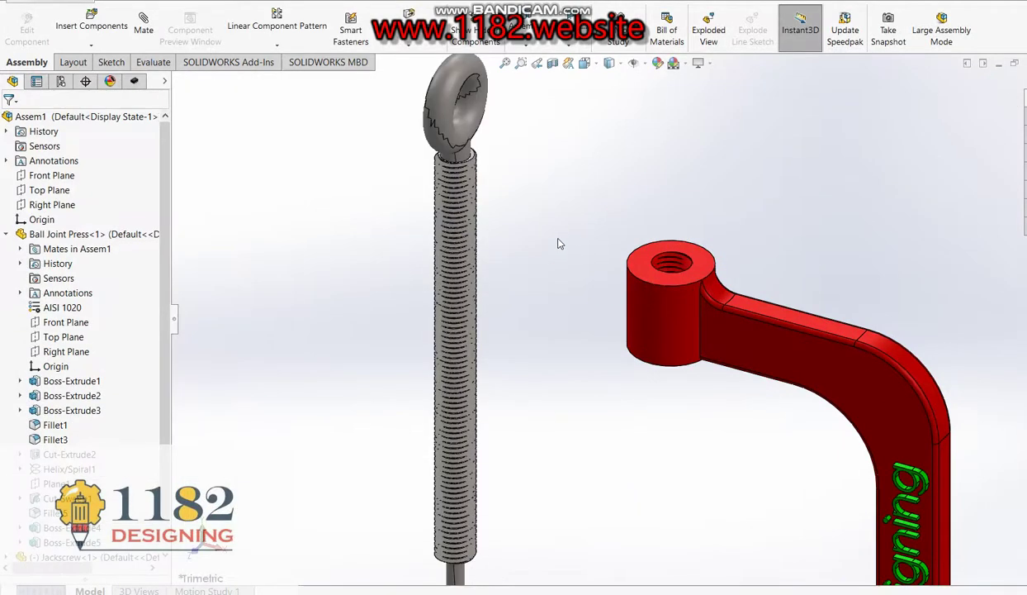
pyautogui.click(512, 148)
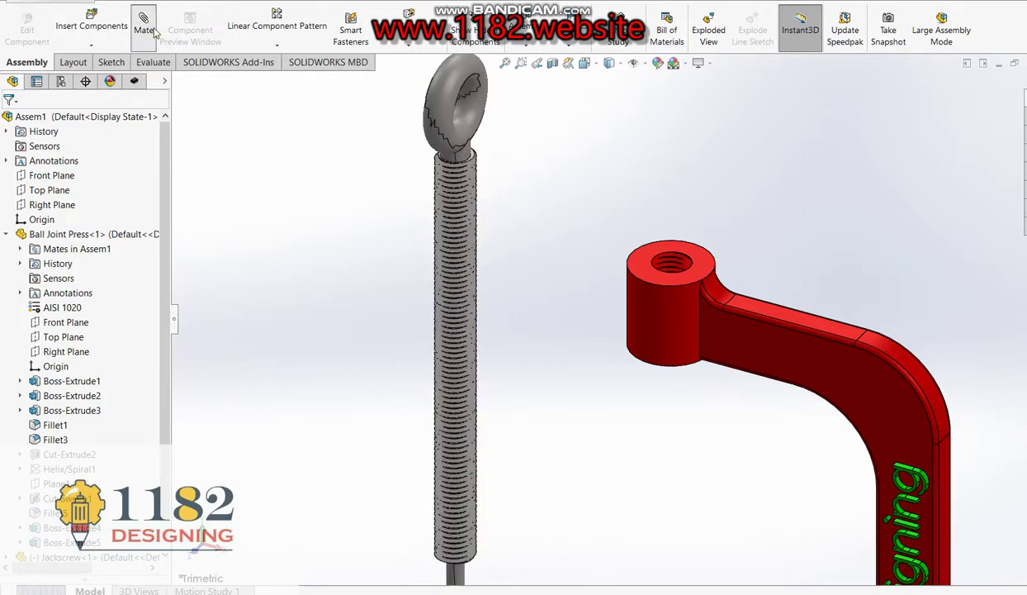
# - Mate the jackscrew's cylindrical face concentric with the frame's top boss and drag it to test sliding
pyautogui.click(144, 25)
pyautogui.click(464, 158)
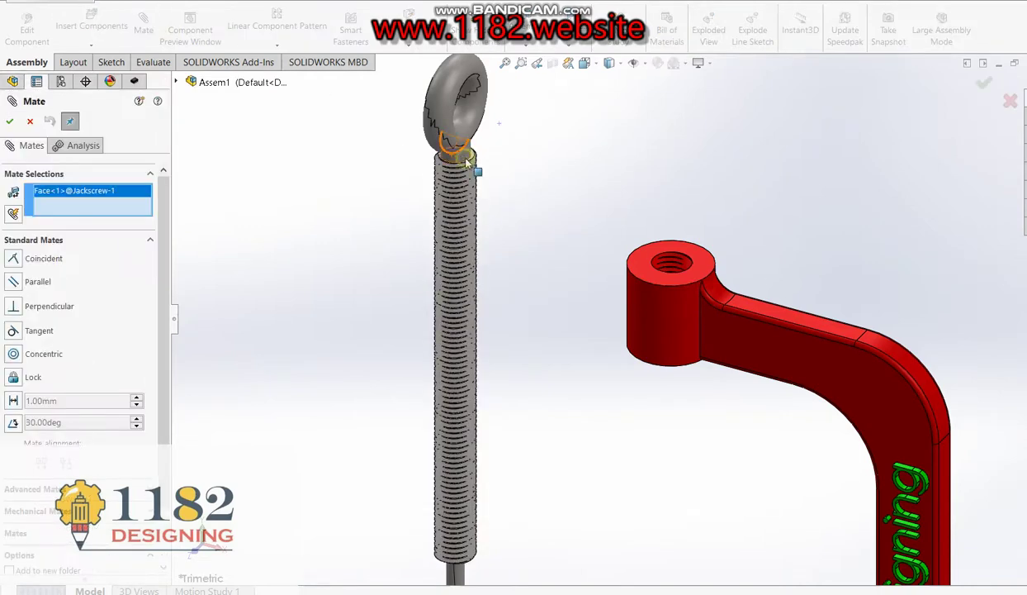
pyautogui.click(639, 300)
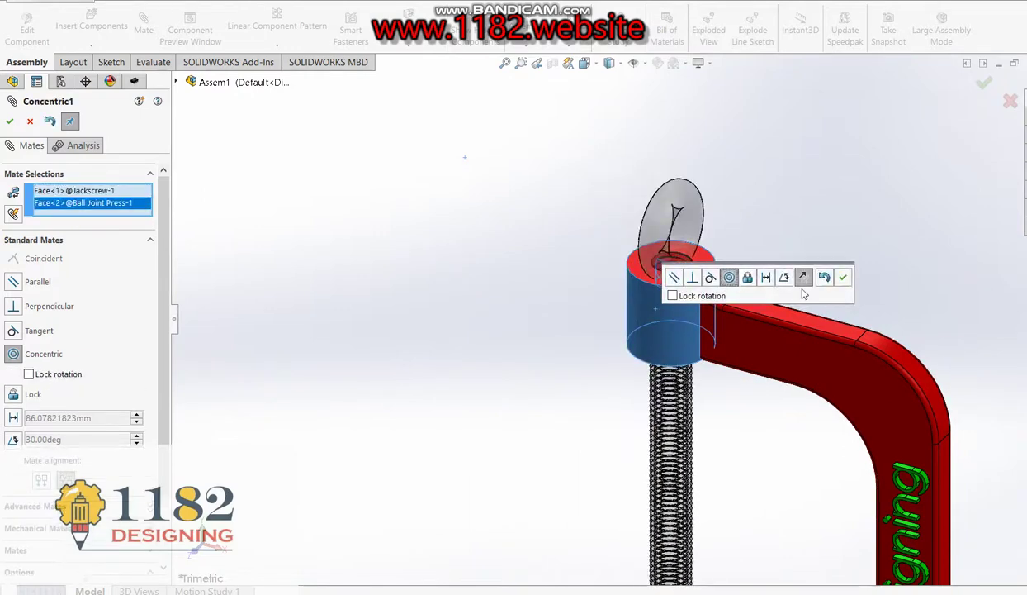
pyautogui.click(843, 279)
pyautogui.moveTo(656, 221)
pyautogui.mouseDown()
pyautogui.moveTo(690, 115)
pyautogui.moveTo(665, 71)
pyautogui.mouseUp()
pyautogui.scroll(3, 682, 330)
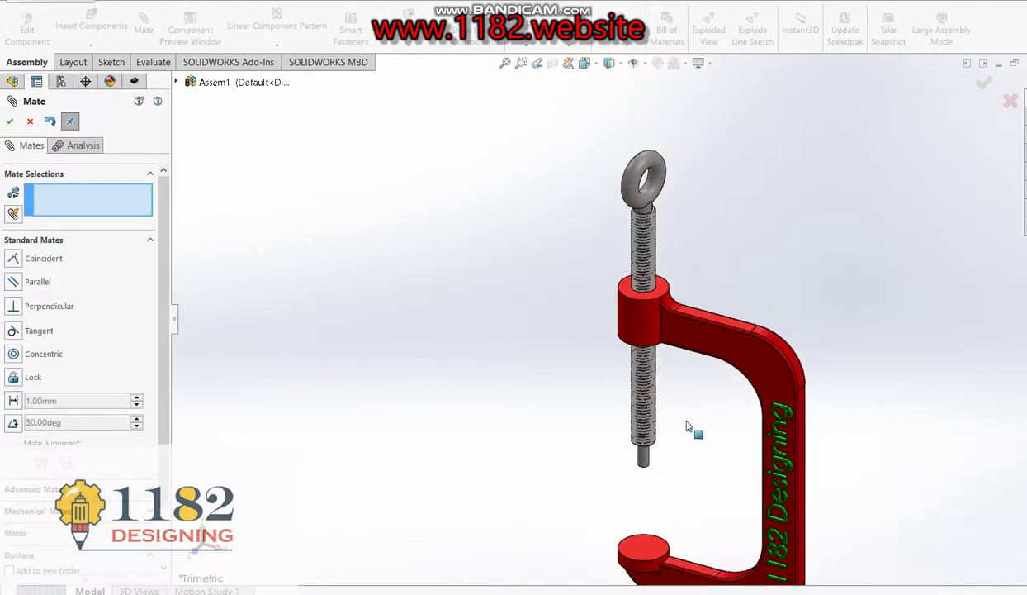
pyautogui.scroll(-1, 656, 478)
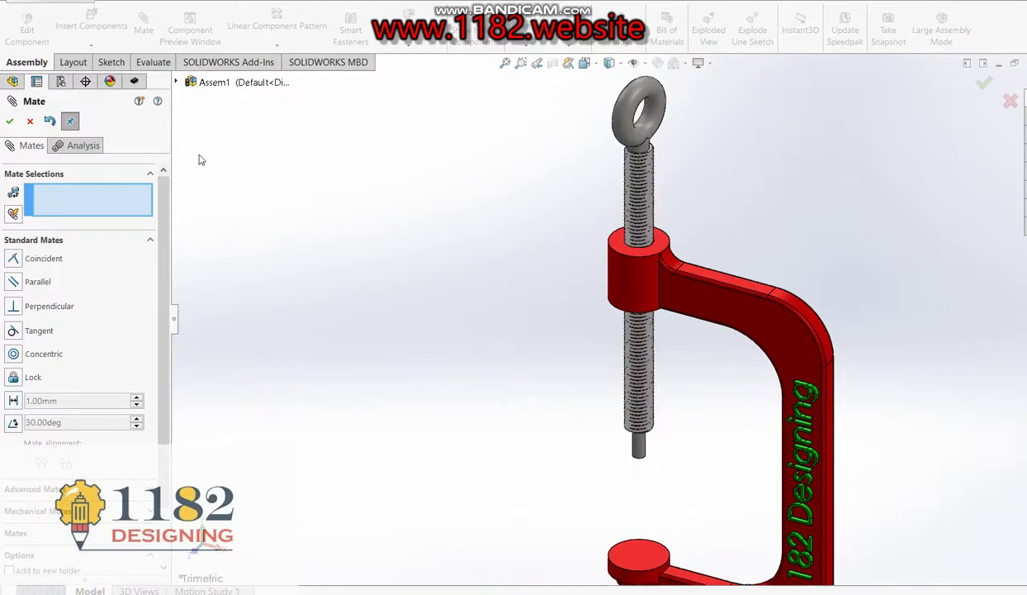
pyautogui.click(9, 120)
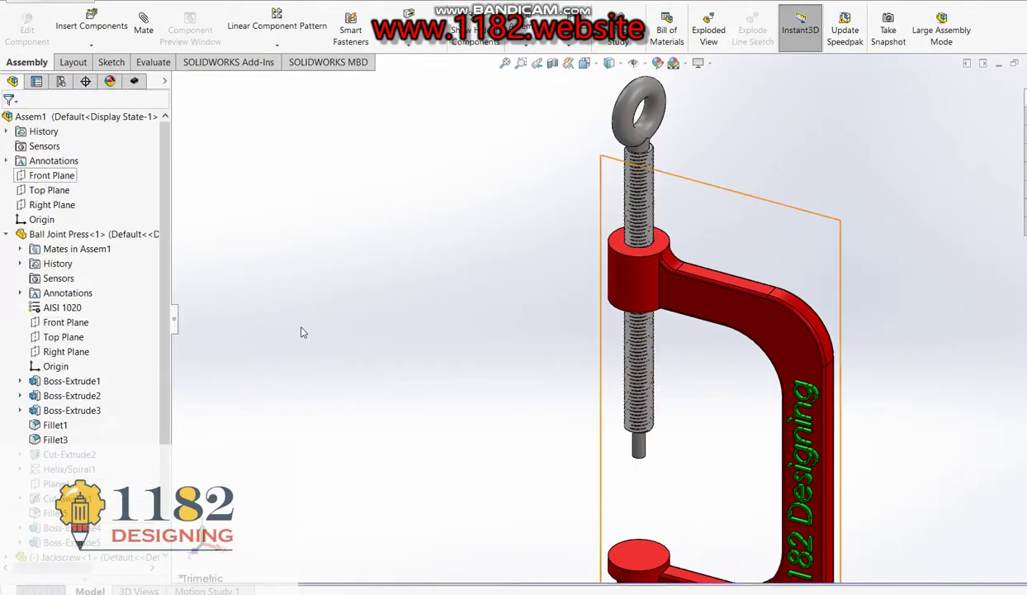
# - Insert Part8, the washer, and place it beside the clamp
pyautogui.click(96, 28)
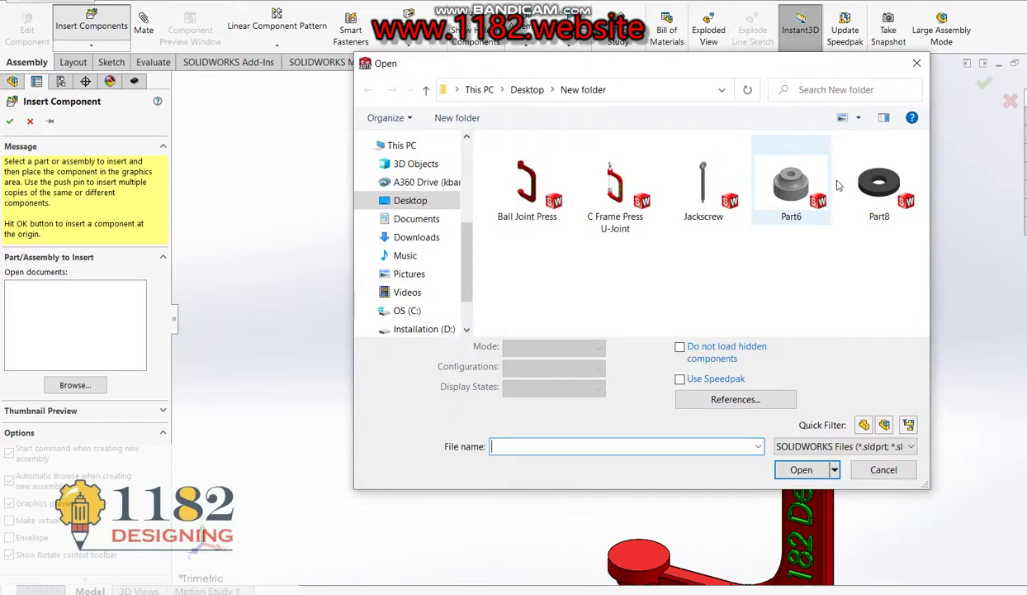
pyautogui.doubleClick(879, 185)
pyautogui.click(449, 354)
# - Insert Part6, the pad, and place it below the washer
pyautogui.click(118, 41)
pyautogui.doubleClick(791, 185)
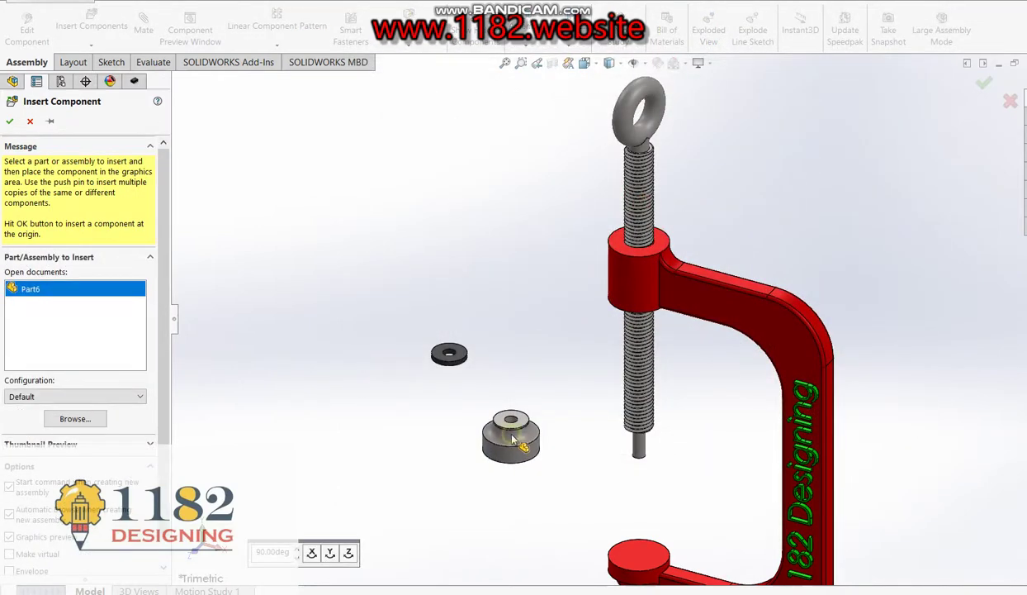
pyautogui.click(512, 435)
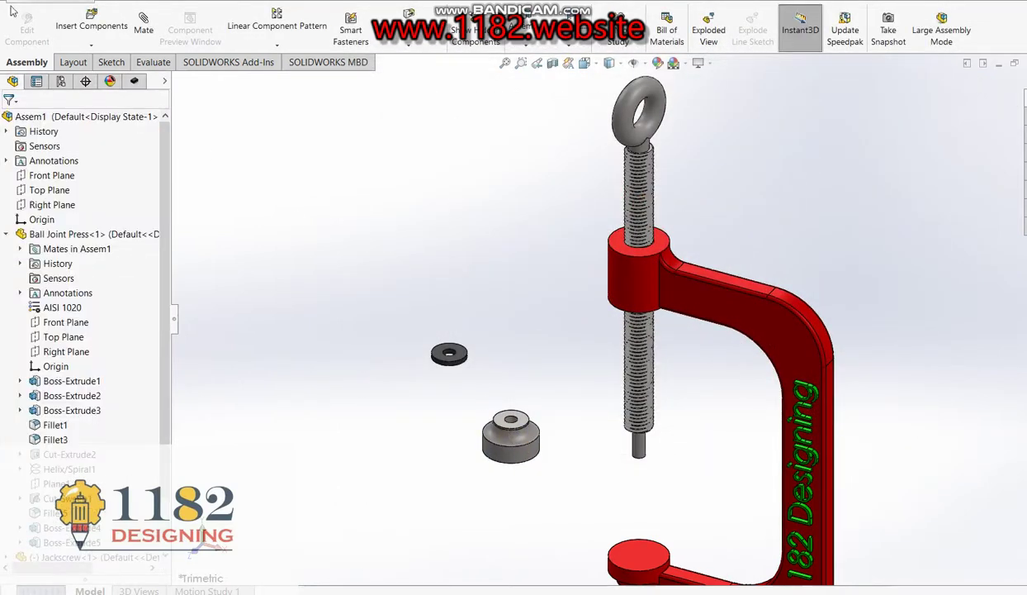
# - Mate the washer's top face concentric with the jackscrew's tip
pyautogui.click(143, 33)
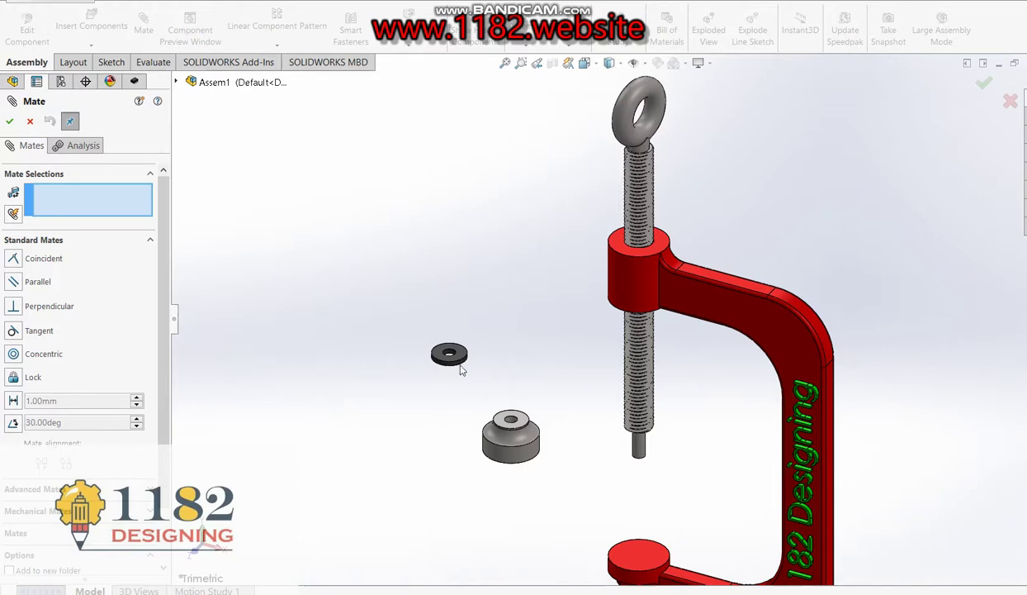
pyautogui.scroll(-3, 461, 369)
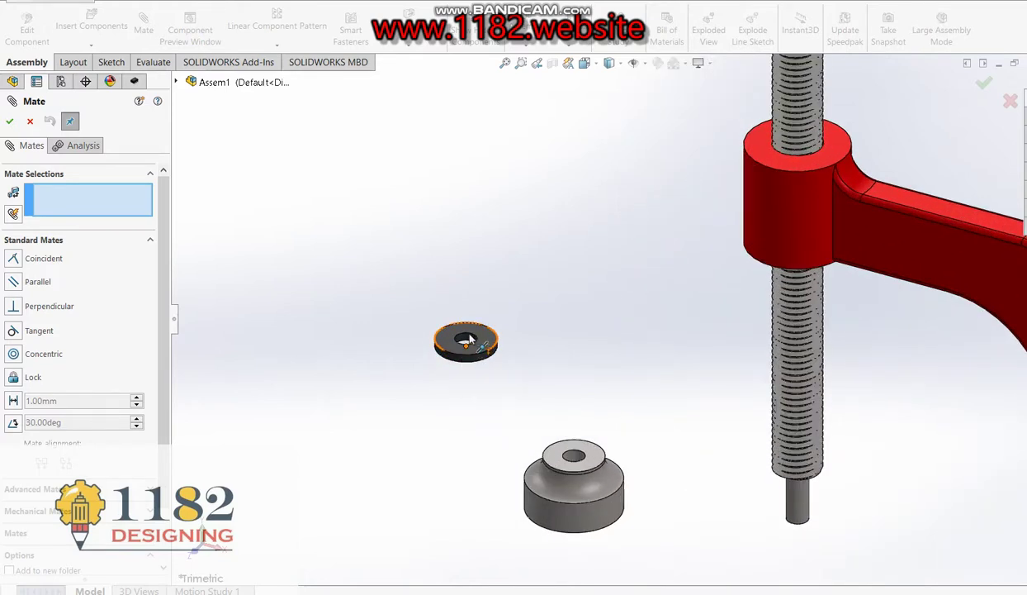
pyautogui.click(467, 341)
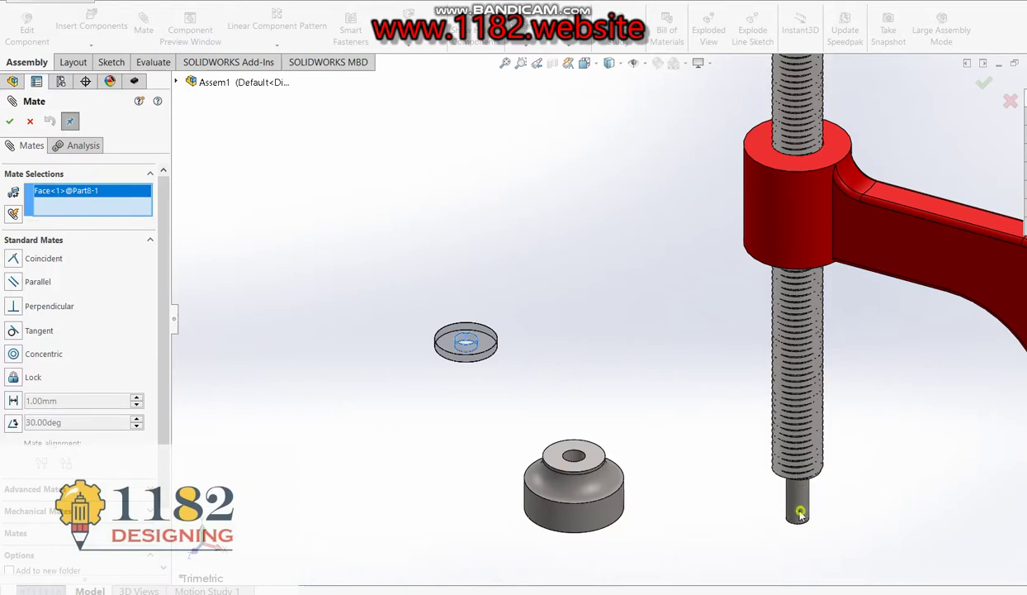
pyautogui.scroll(2, 669, 425)
pyautogui.scroll(-2, 705, 441)
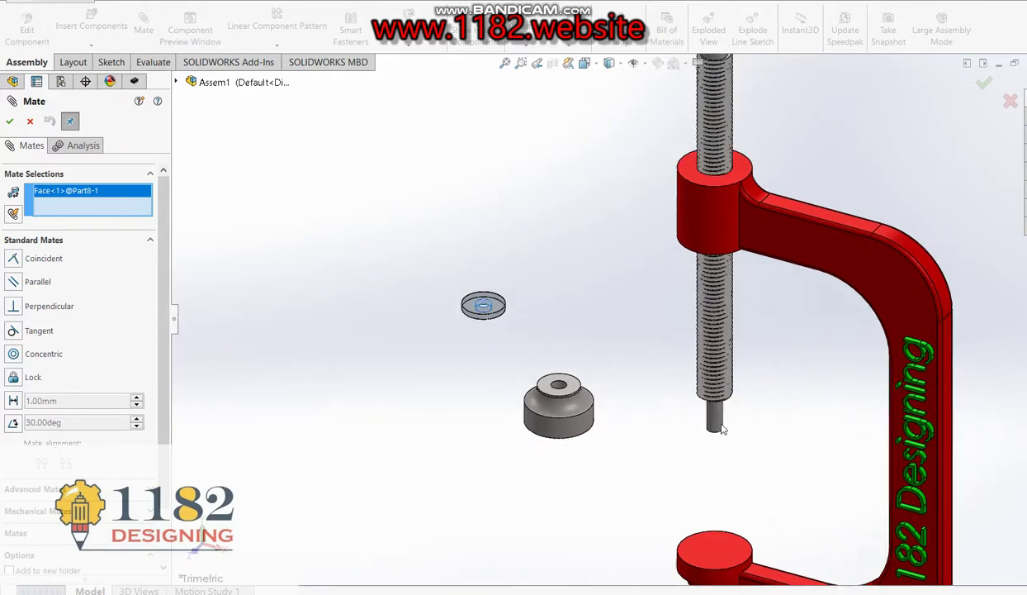
pyautogui.click(719, 424)
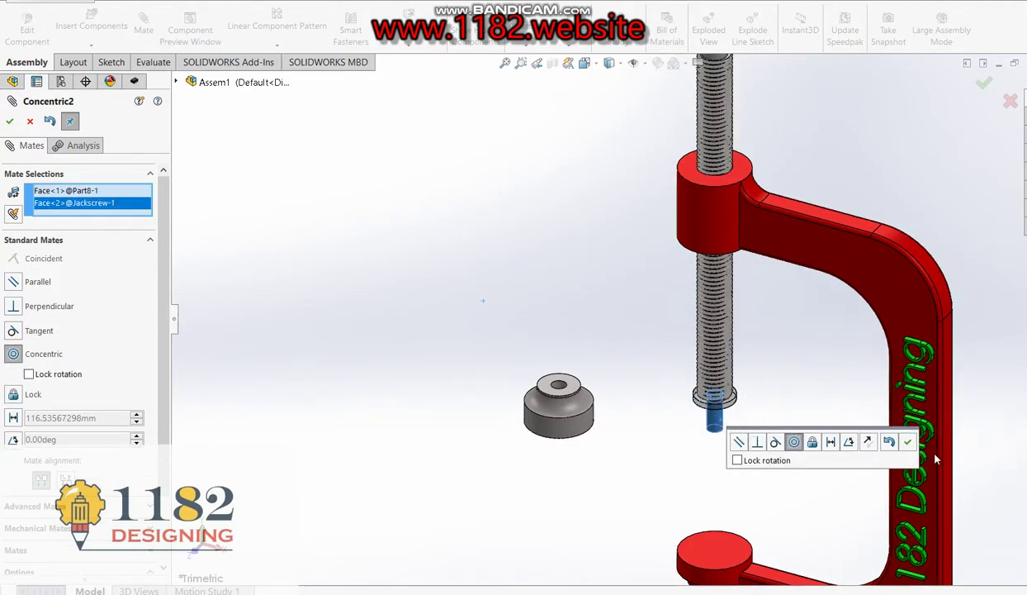
pyautogui.scroll(-2, 713, 402)
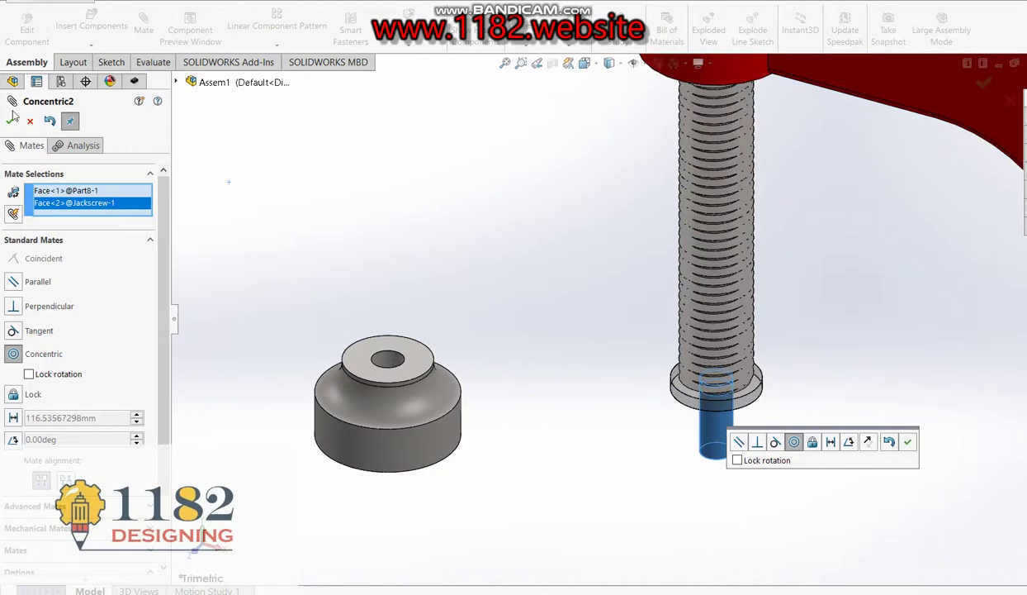
pyautogui.click(10, 121)
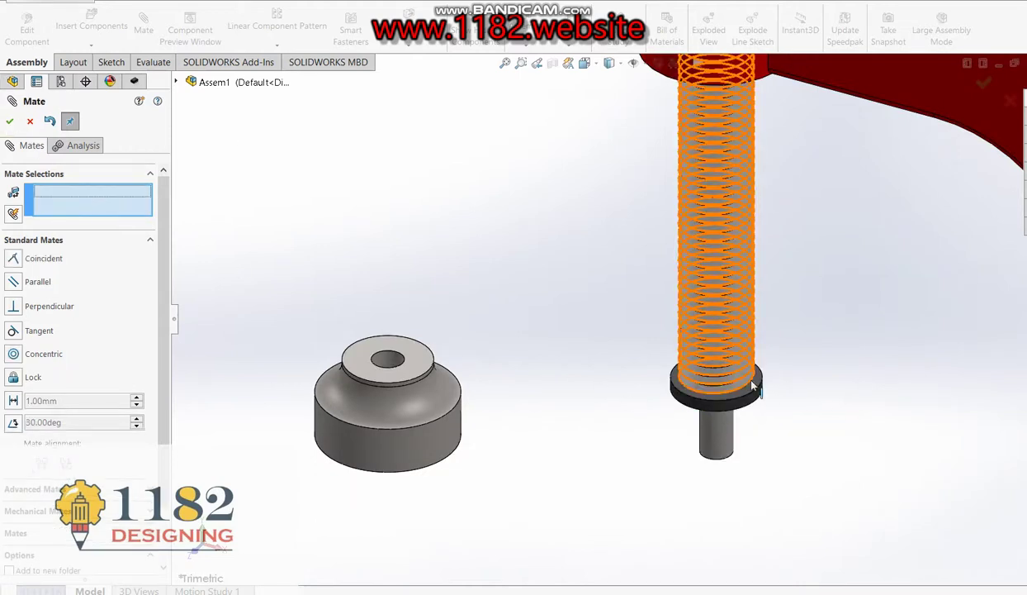
# - Slide the washer down the shank and mate it coincident against the thread's end face
pyautogui.moveTo(757, 403); pyautogui.dragTo(753, 467)
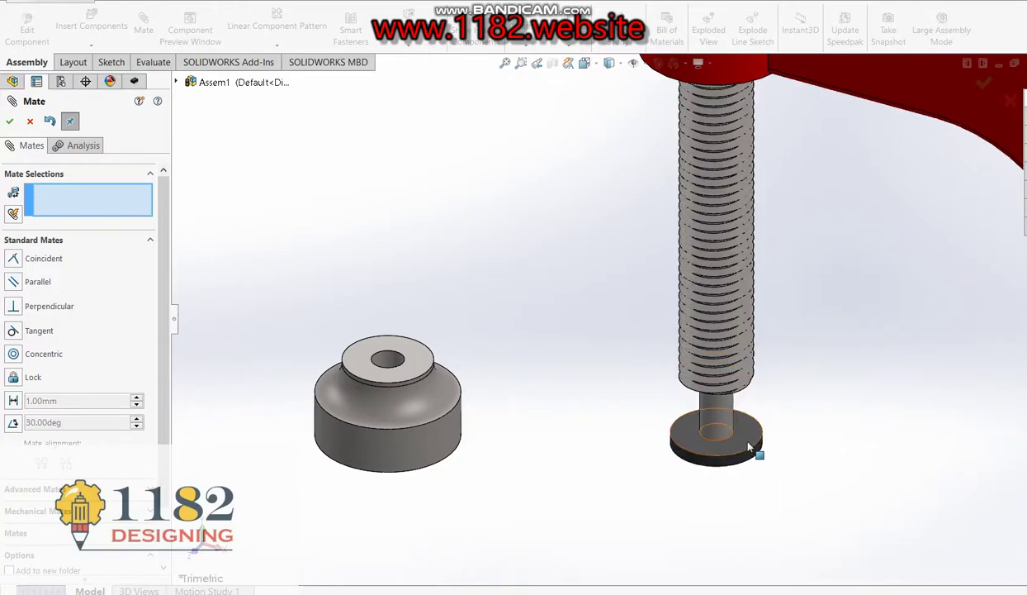
pyautogui.click(747, 440)
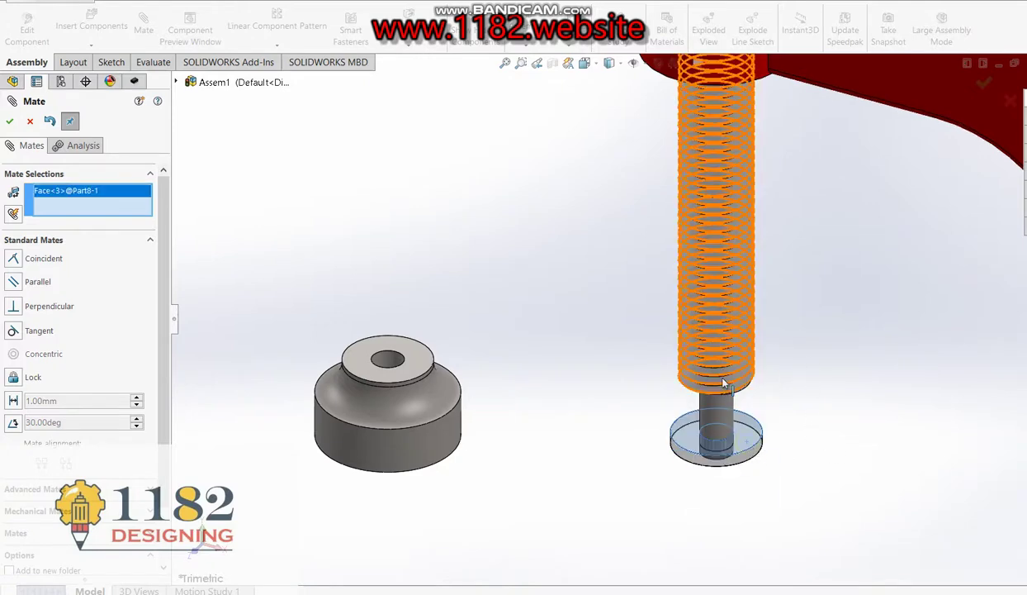
pyautogui.moveTo(777, 356); pyautogui.dragTo(843, 288, button='middle')
pyautogui.scroll(3, 713, 367)
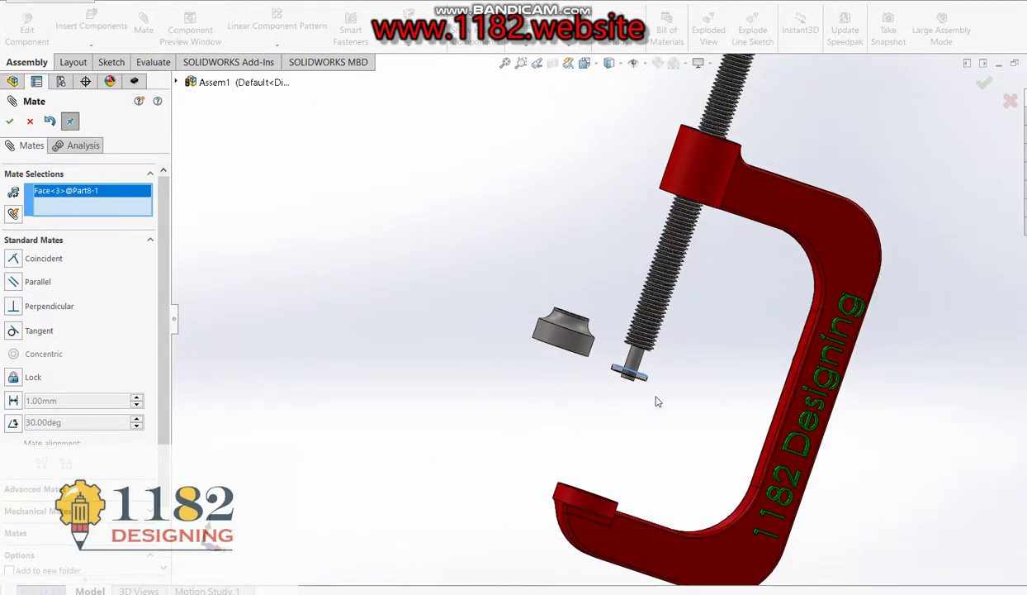
pyautogui.scroll(-2, 671, 341)
pyautogui.moveTo(695, 334); pyautogui.dragTo(730, 308, button='middle')
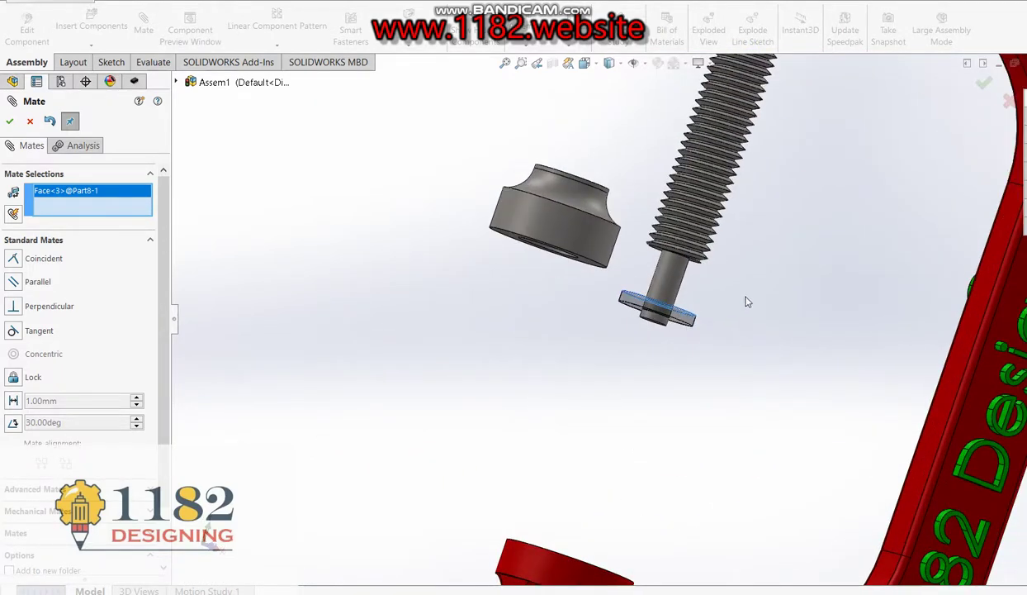
pyautogui.scroll(-2, 757, 268)
pyautogui.scroll(-2, 665, 259)
pyautogui.scroll(-2, 561, 264)
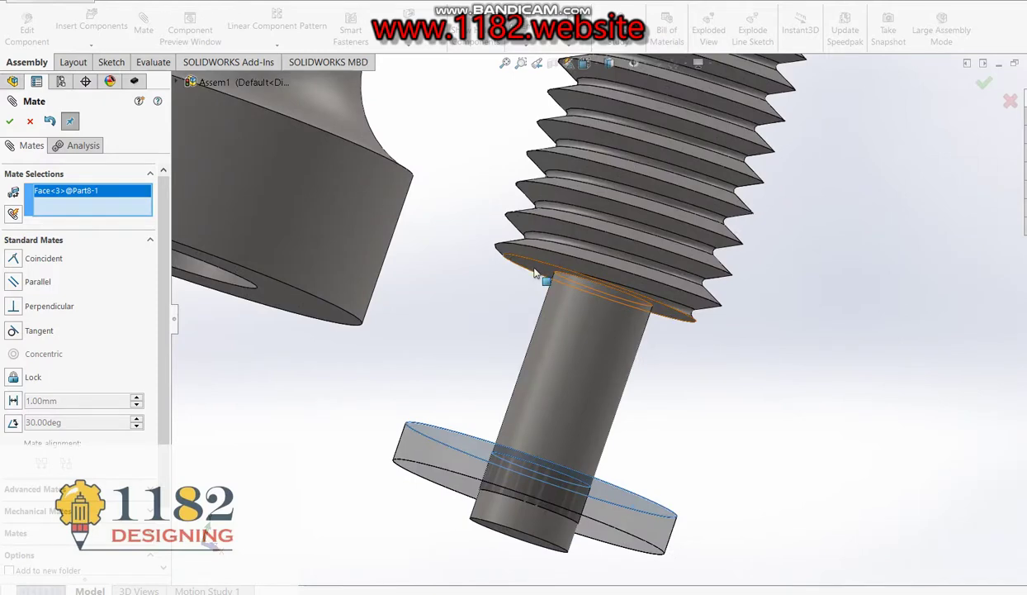
pyautogui.click(535, 273)
pyautogui.click(983, 244)
pyautogui.scroll(4, 512, 389)
pyautogui.scroll(1, 544, 376)
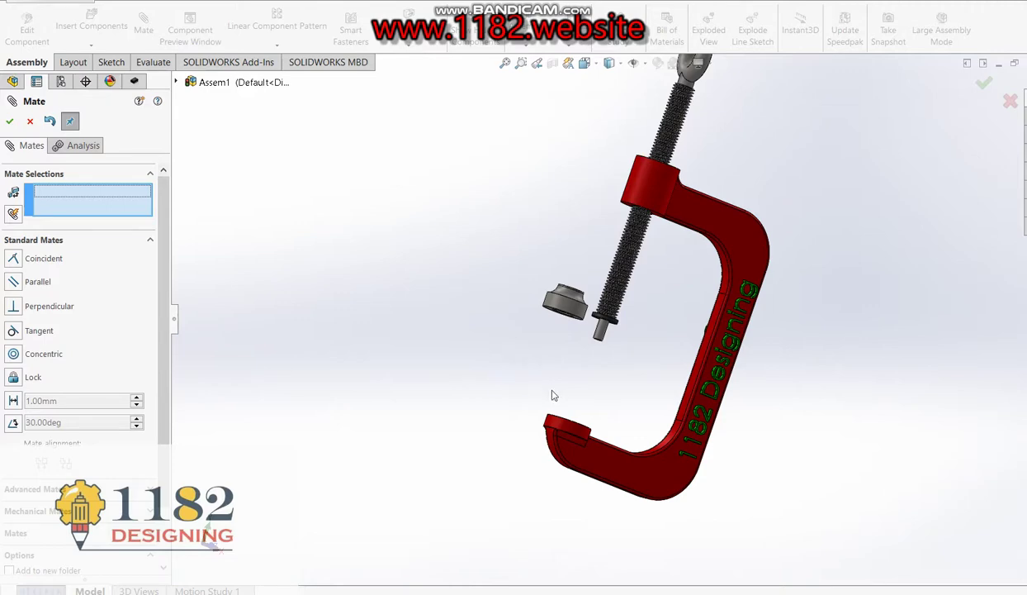
pyautogui.moveTo(537, 403)
pyautogui.mouseDown(button='middle')
pyautogui.moveTo(463, 428)
pyautogui.moveTo(454, 452)
pyautogui.mouseUp(button='middle')
pyautogui.scroll(-2, 565, 256)
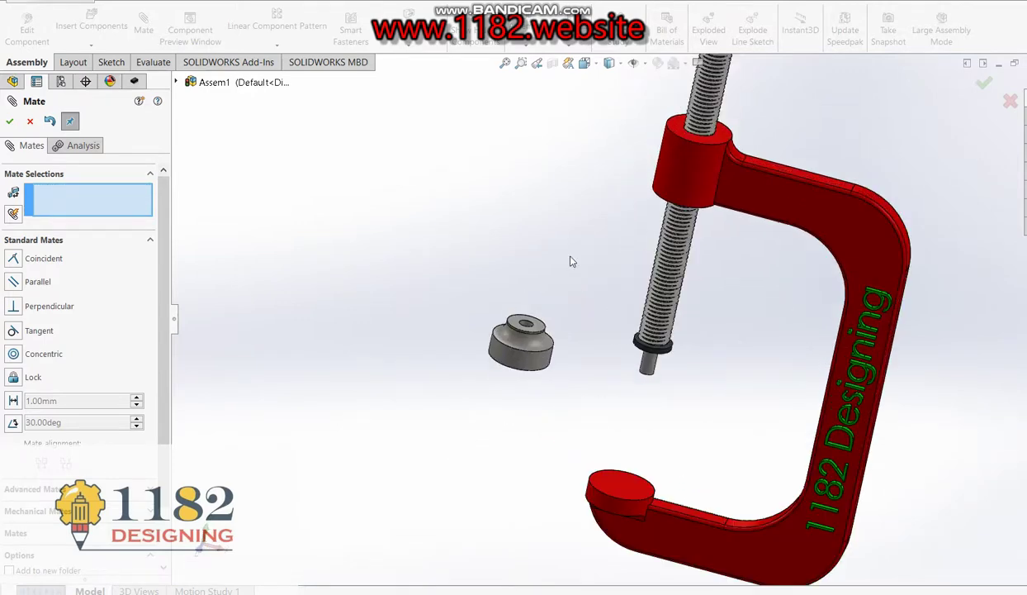
pyautogui.scroll(-2, 528, 330)
pyautogui.scroll(-2, 527, 334)
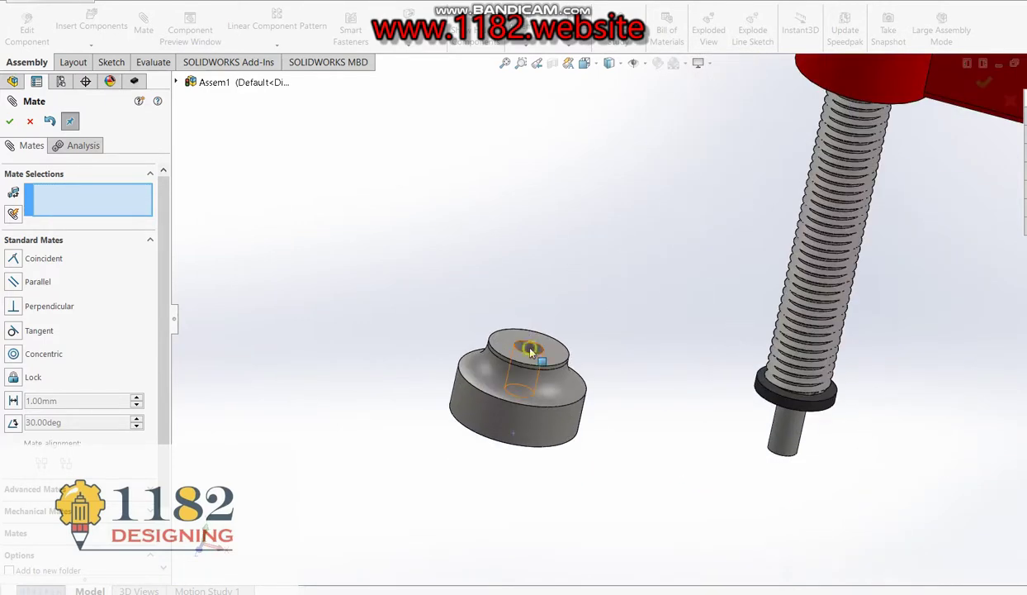
# - Mate the pad's hole face concentric with the jackscrew's neck, then drag it to the screw's lower end
pyautogui.click(531, 351)
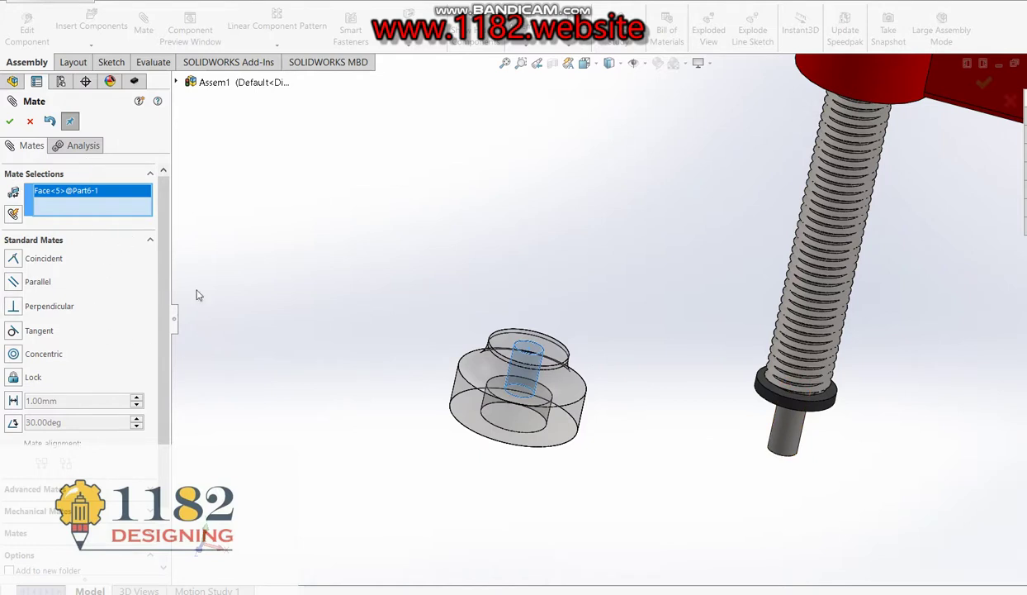
pyautogui.click(30, 121)
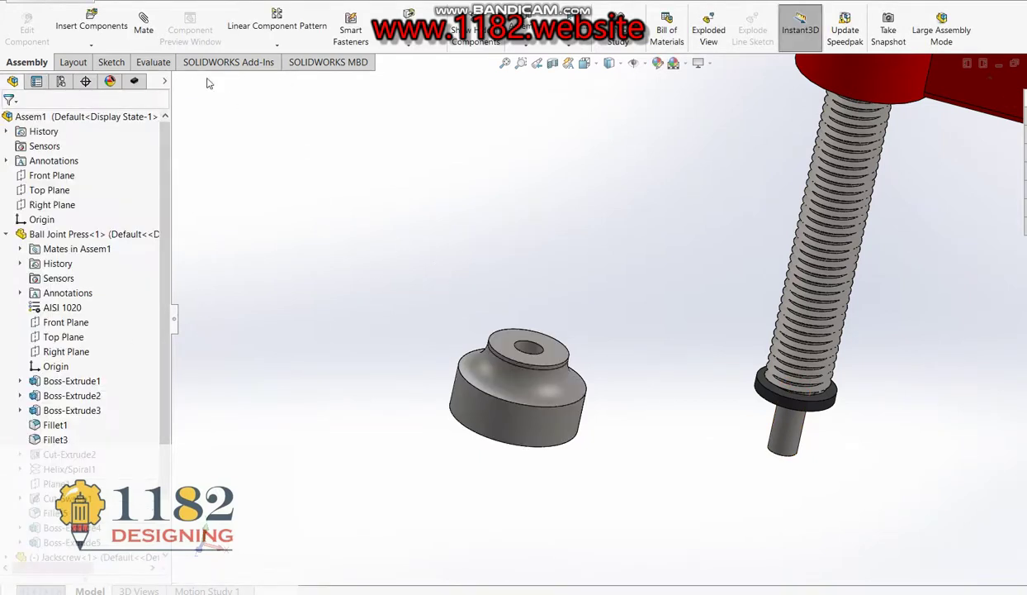
pyautogui.click(143, 25)
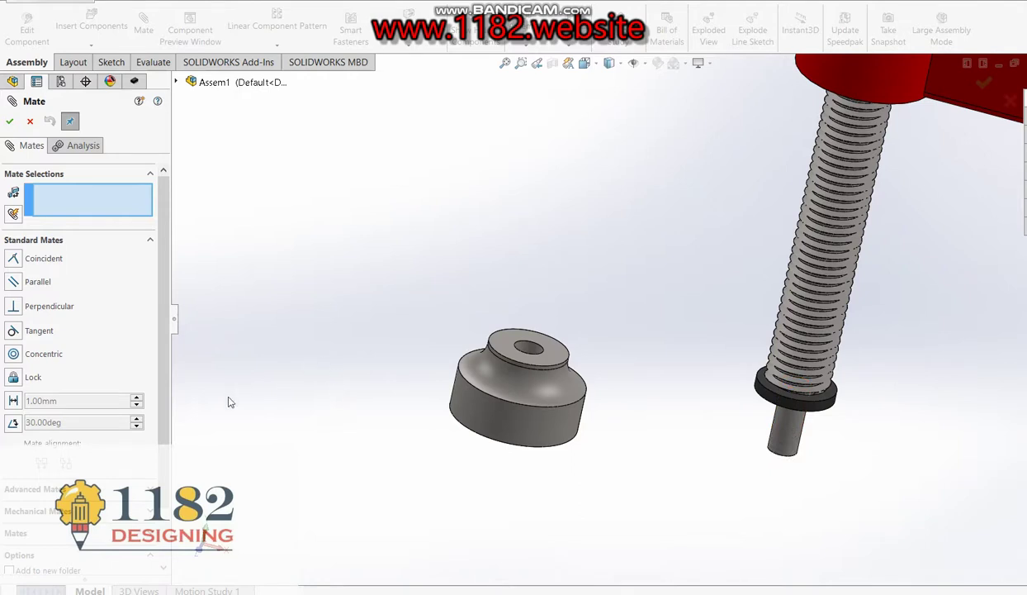
pyautogui.click(529, 352)
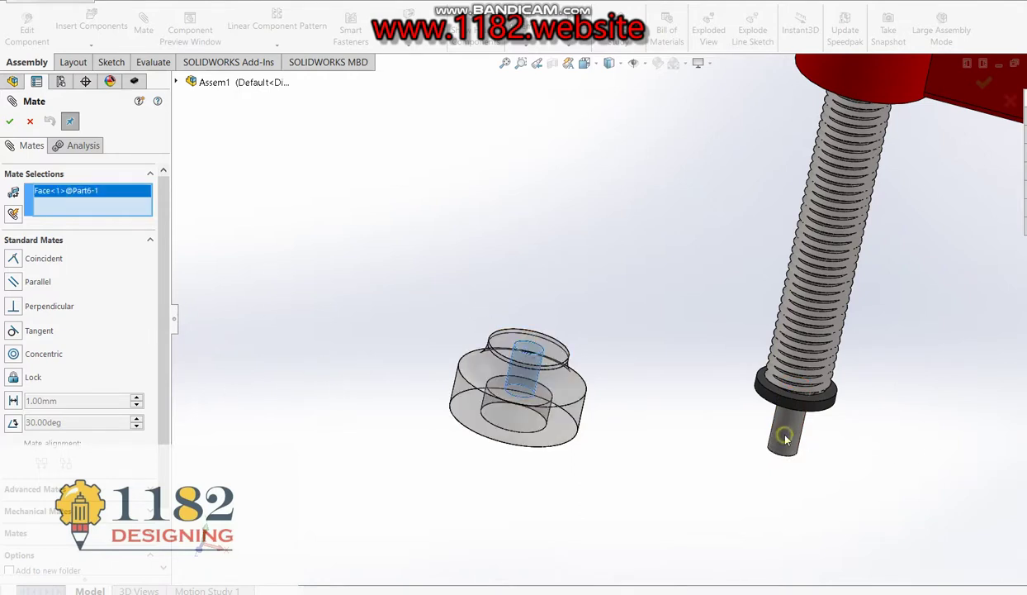
pyautogui.scroll(2, 738, 148)
pyautogui.scroll(3, 761, 154)
pyautogui.scroll(-4, 693, 183)
pyautogui.scroll(-1, 663, 172)
pyautogui.click(663, 171)
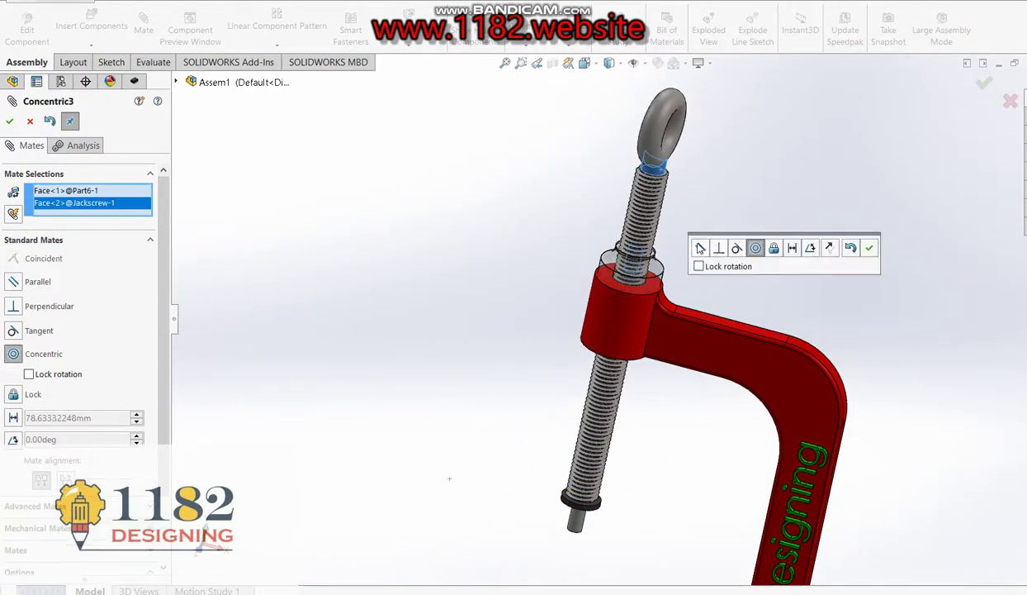
pyautogui.click(868, 248)
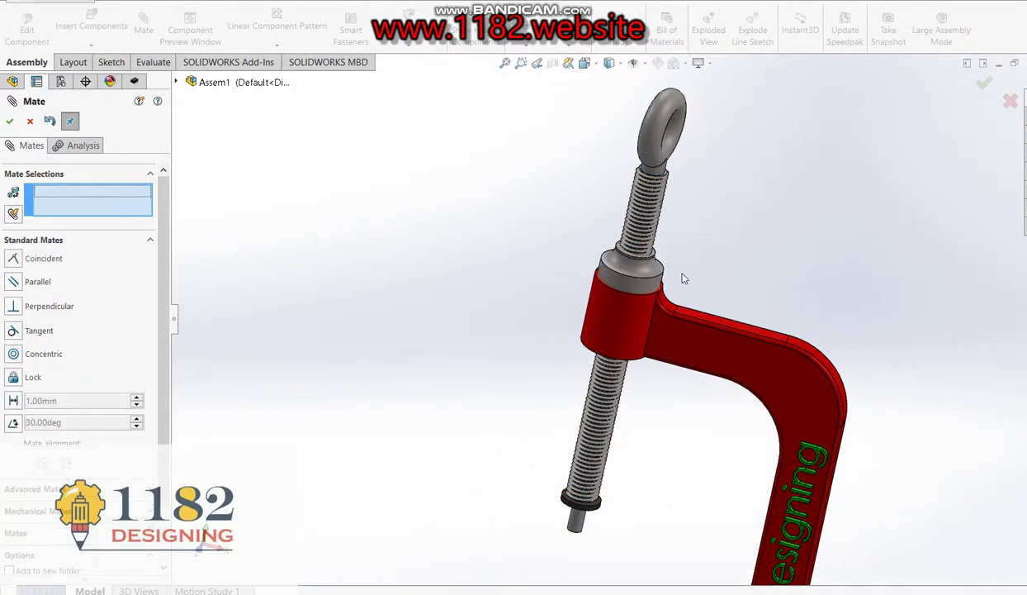
pyautogui.moveTo(570, 582); pyautogui.dragTo(596, 539)
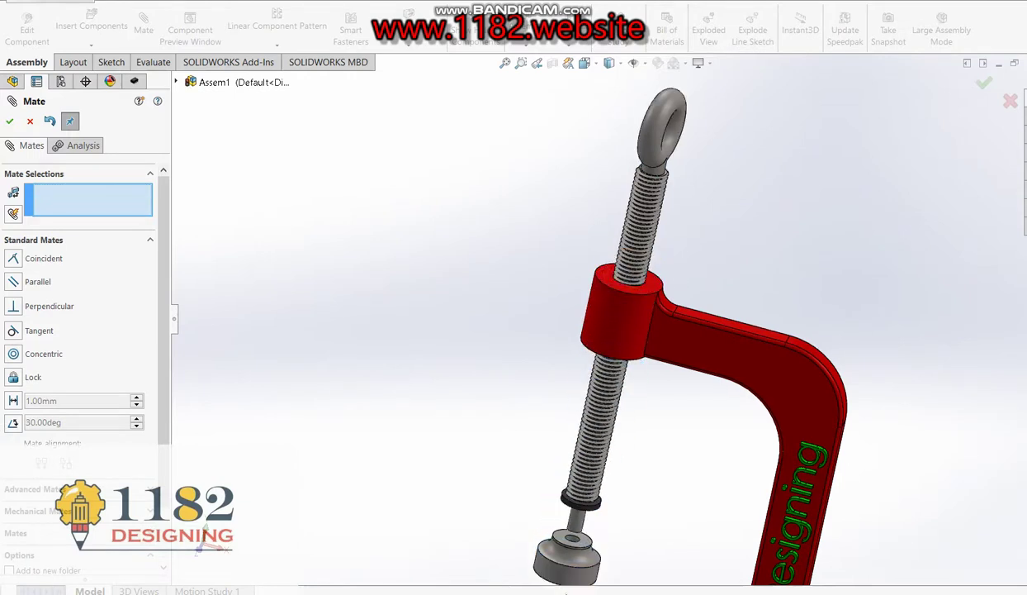
# - Mate the pad's top face coincident with the ring's bottom edge so it seats against the washer
pyautogui.click(578, 542)
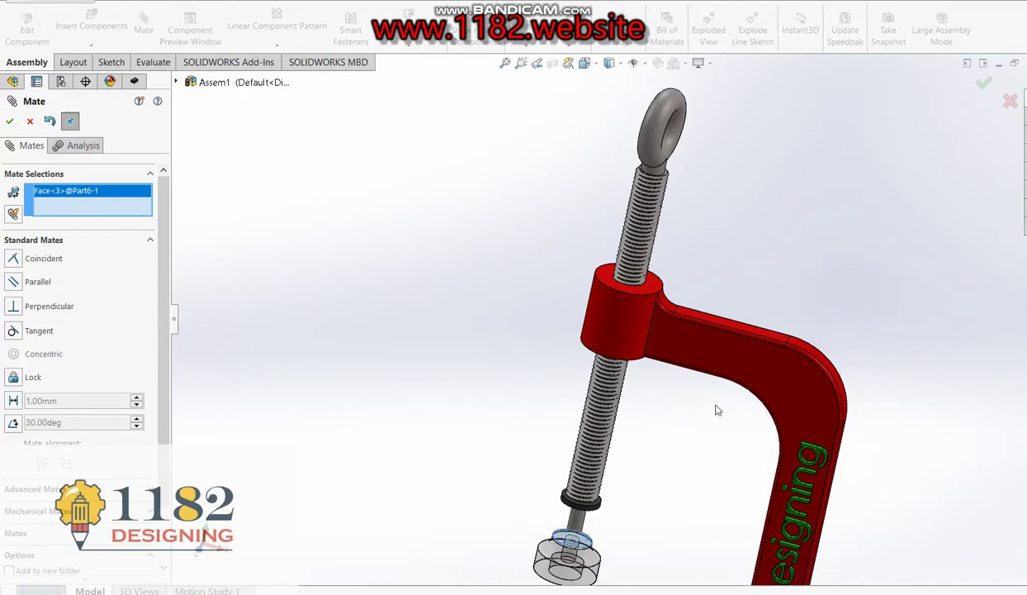
pyautogui.scroll(3, 713, 413)
pyautogui.scroll(2, 658, 394)
pyautogui.scroll(-1, 642, 398)
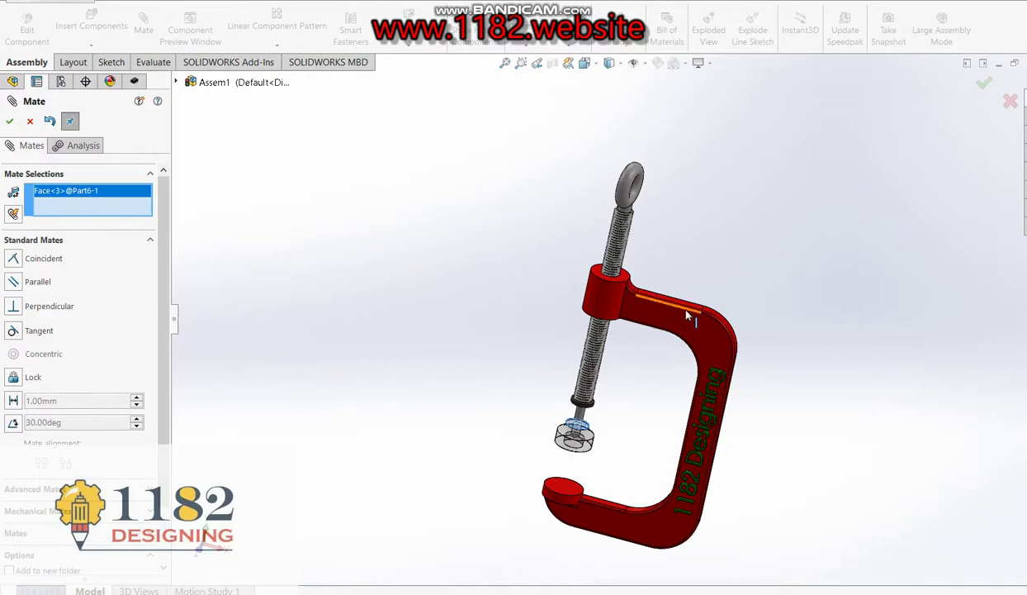
pyautogui.scroll(-2, 729, 386)
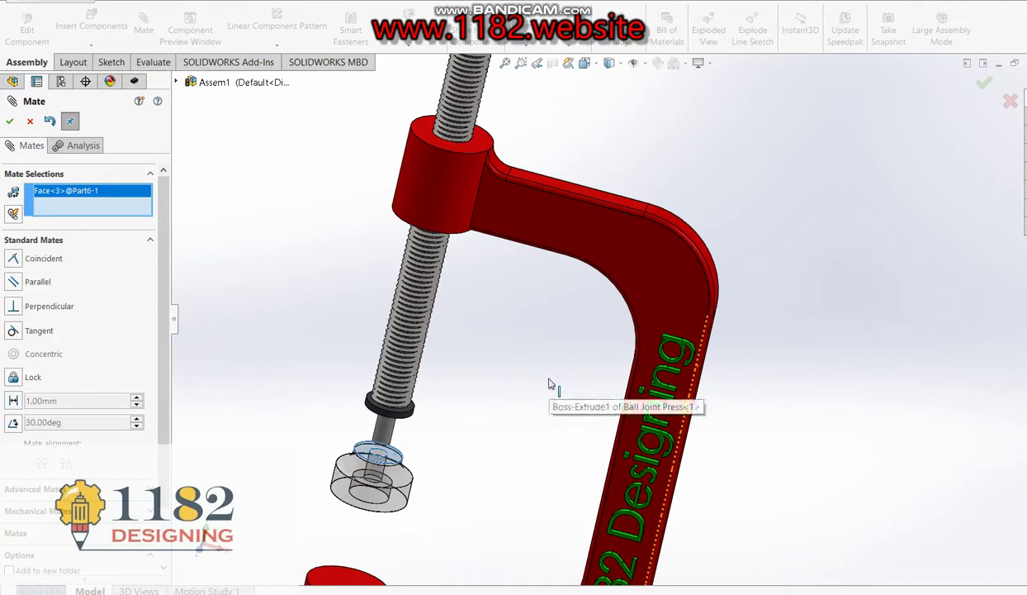
pyautogui.scroll(-1, 631, 369)
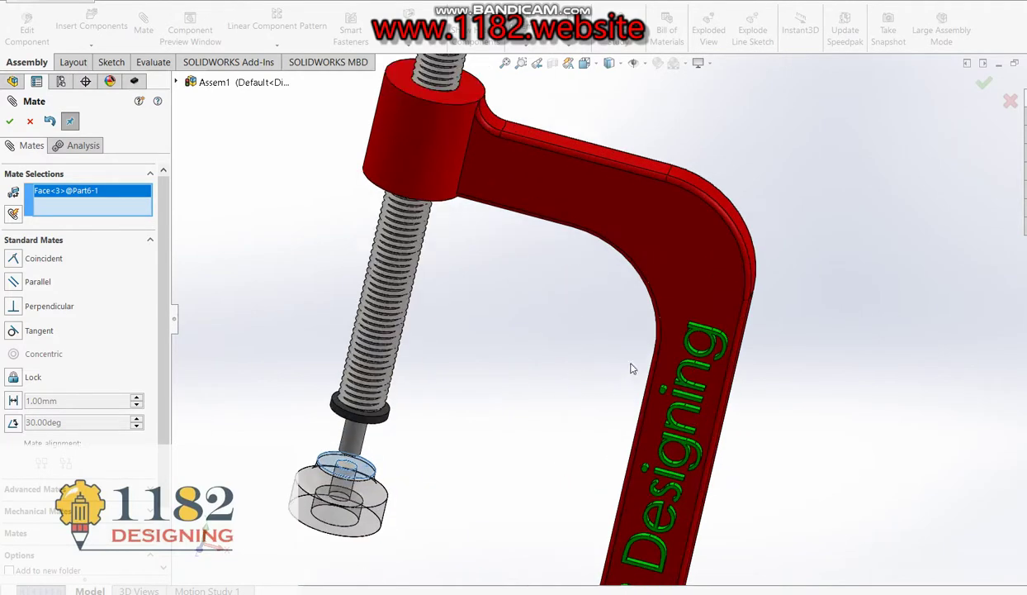
pyautogui.click(369, 417)
pyautogui.click(382, 430)
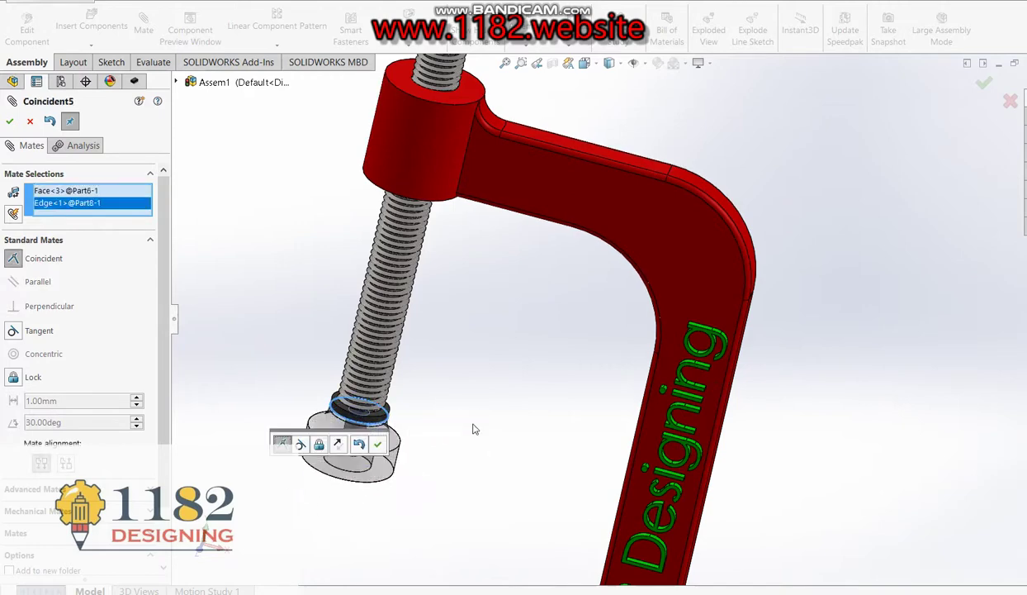
pyautogui.click(367, 437)
pyautogui.scroll(5, 421, 424)
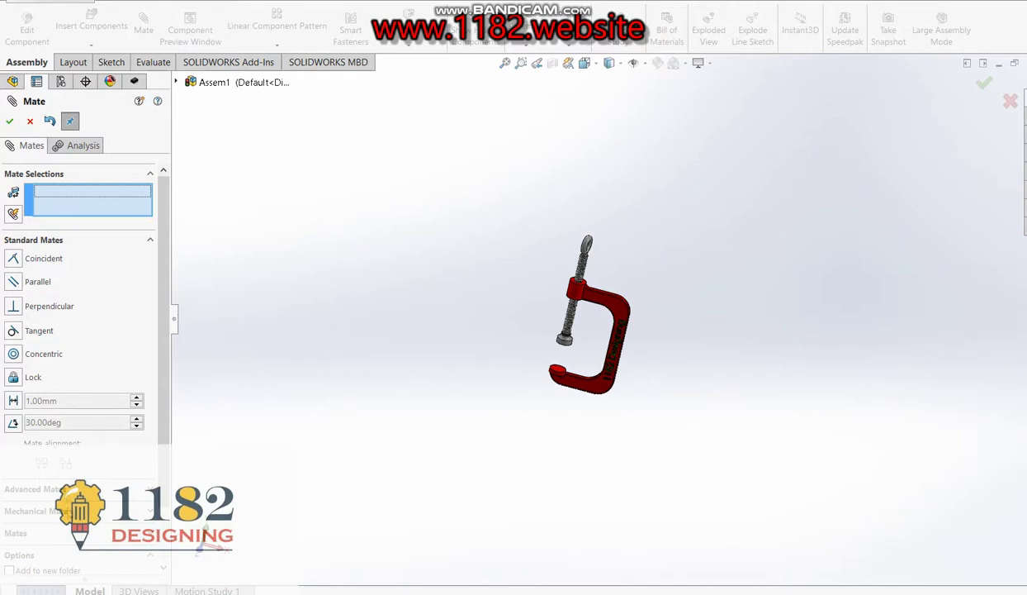
pyautogui.click(50, 510)
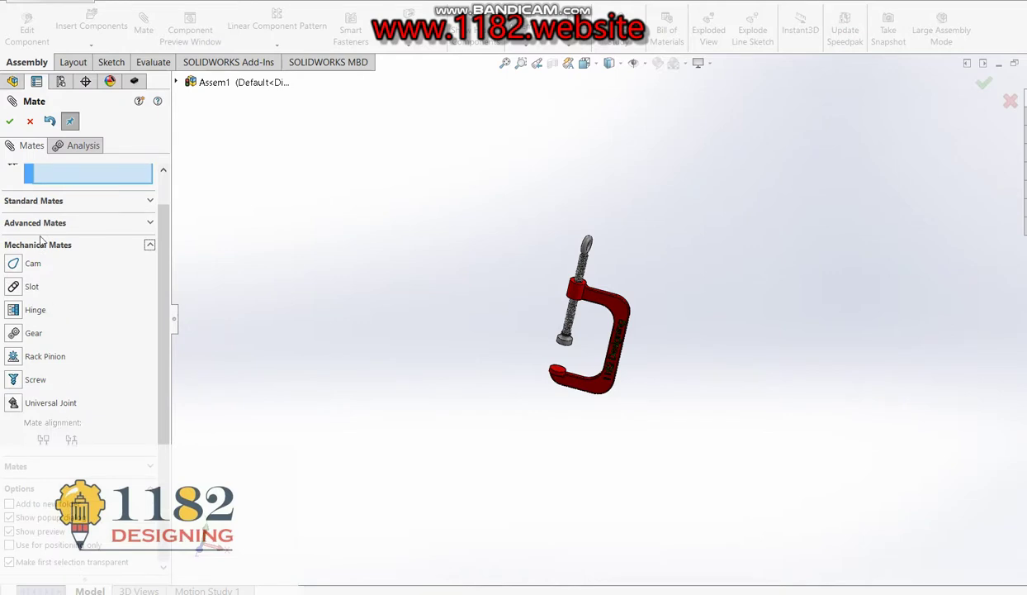
# - Add a Screw mate at 1 revolution/mm between the jackscrew shaft and the frame's boss face
pyautogui.click(13, 379)
pyautogui.scroll(-2, 631, 272)
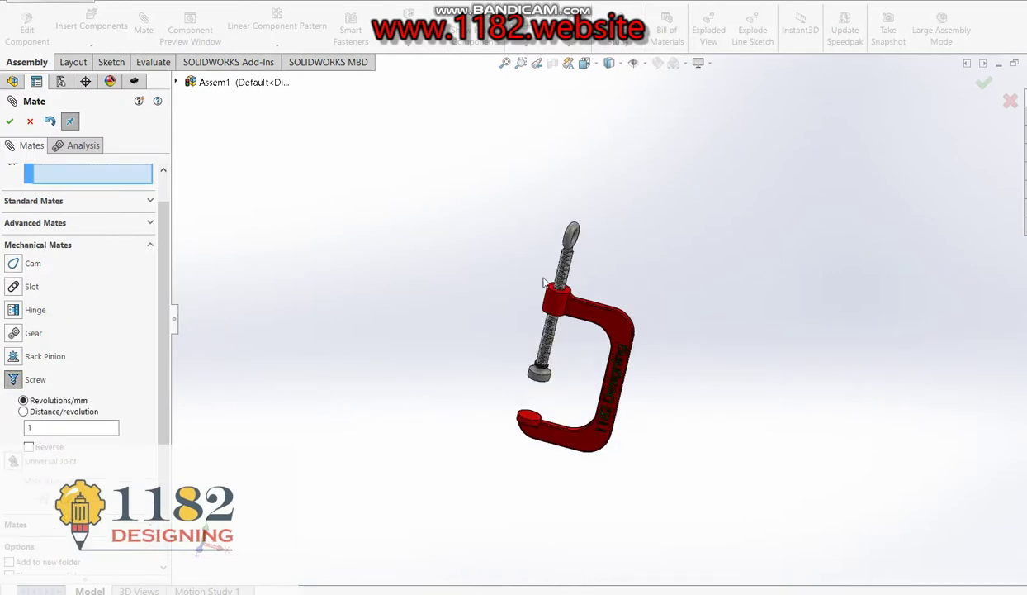
pyautogui.scroll(-3, 611, 244)
pyautogui.scroll(-3, 625, 247)
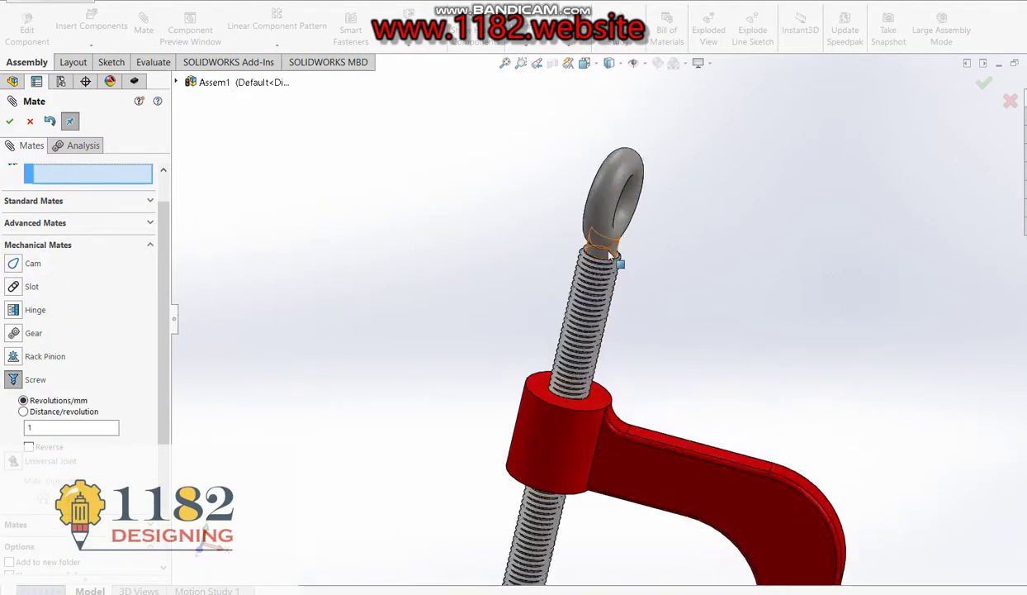
pyautogui.click(608, 255)
pyautogui.click(568, 468)
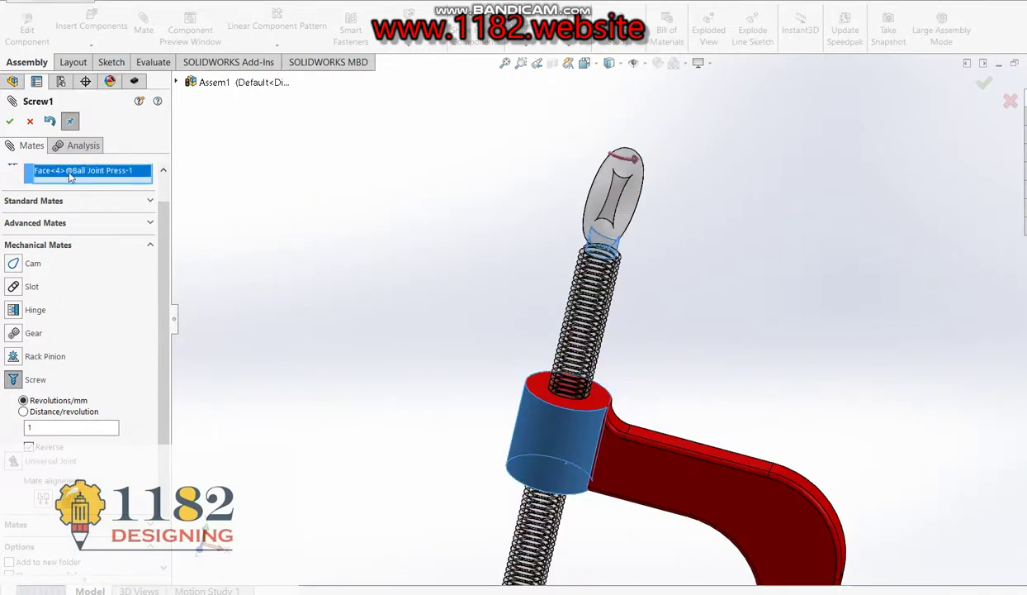
pyautogui.click(10, 121)
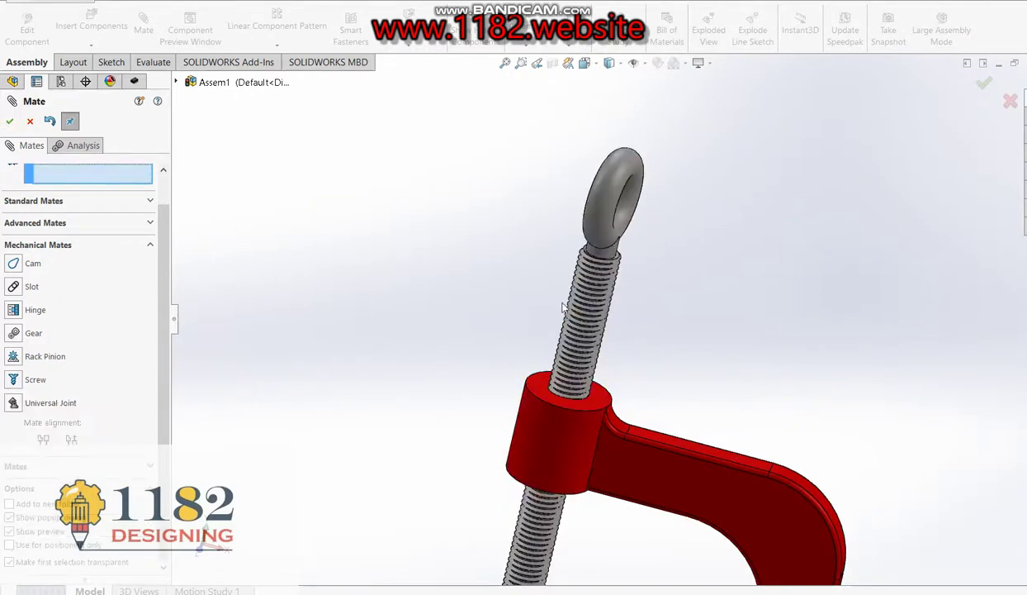
pyautogui.scroll(2, 561, 307)
pyautogui.scroll(2, 561, 305)
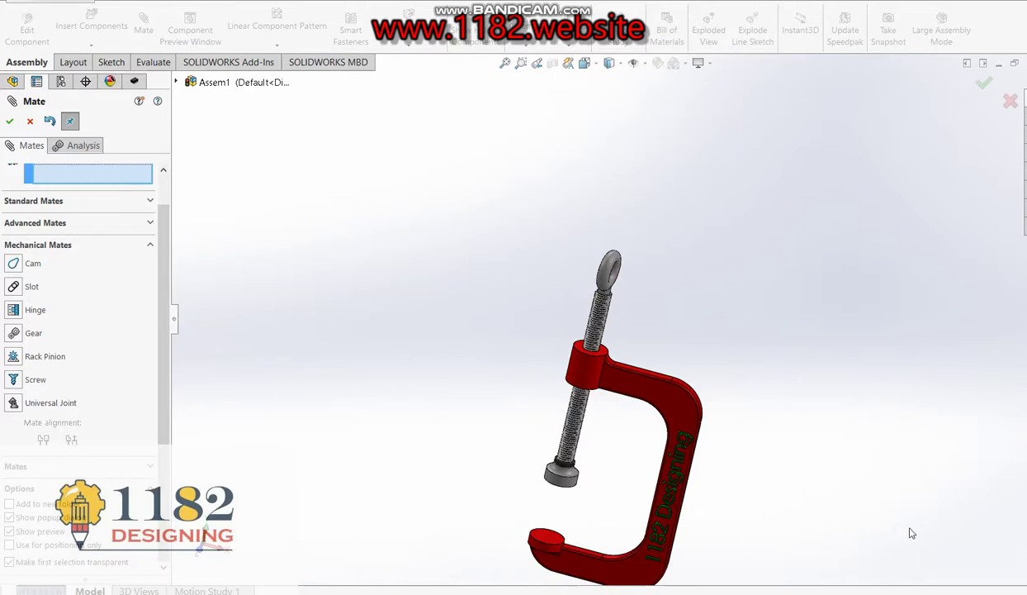
pyautogui.scroll(2, 612, 493)
pyautogui.scroll(-2, 594, 446)
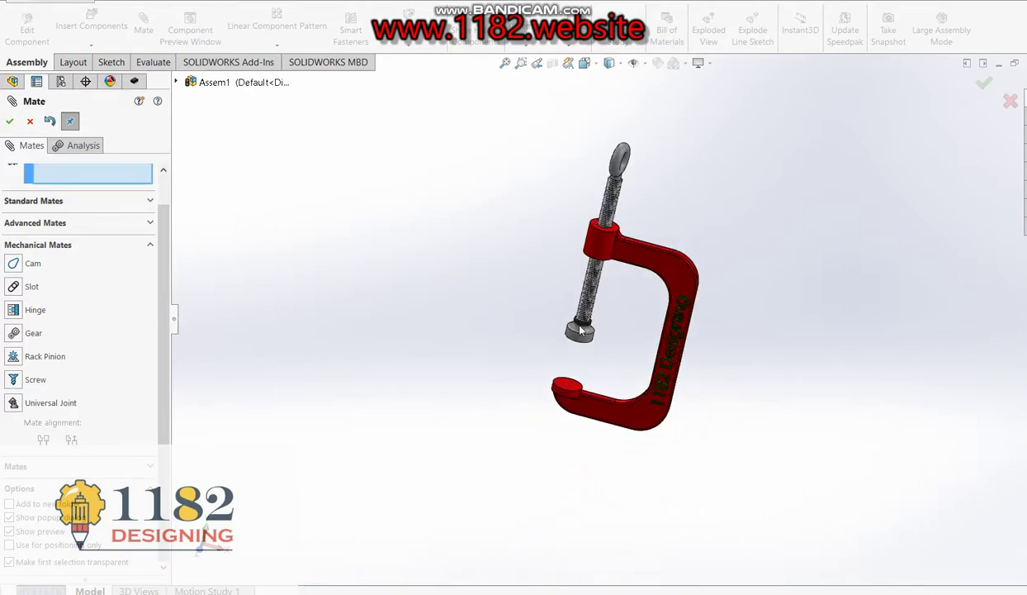
pyautogui.click(7, 122)
# - Drag the swivel pad, shaft and eye ring to check the jackscrew turns and travels through the boss
pyautogui.moveTo(661, 357); pyautogui.dragTo(630, 301, button='middle')
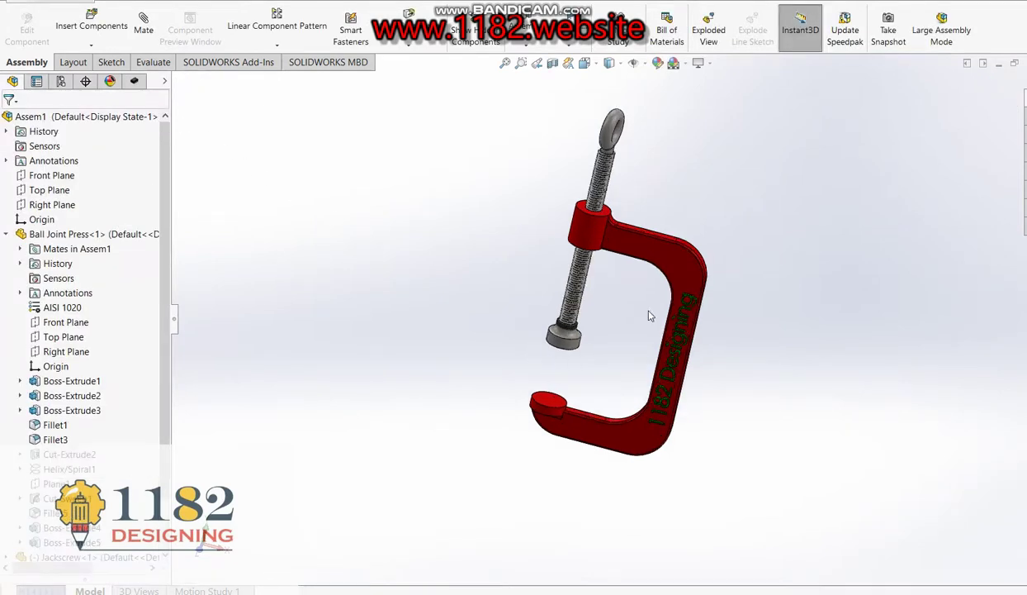
pyautogui.scroll(-2, 612, 242)
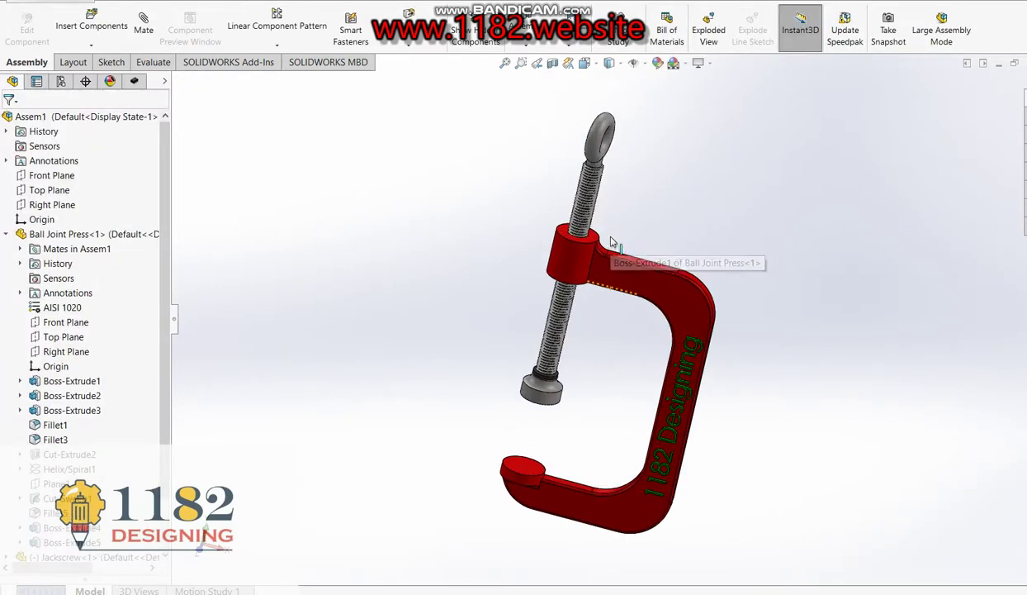
pyautogui.click(538, 393)
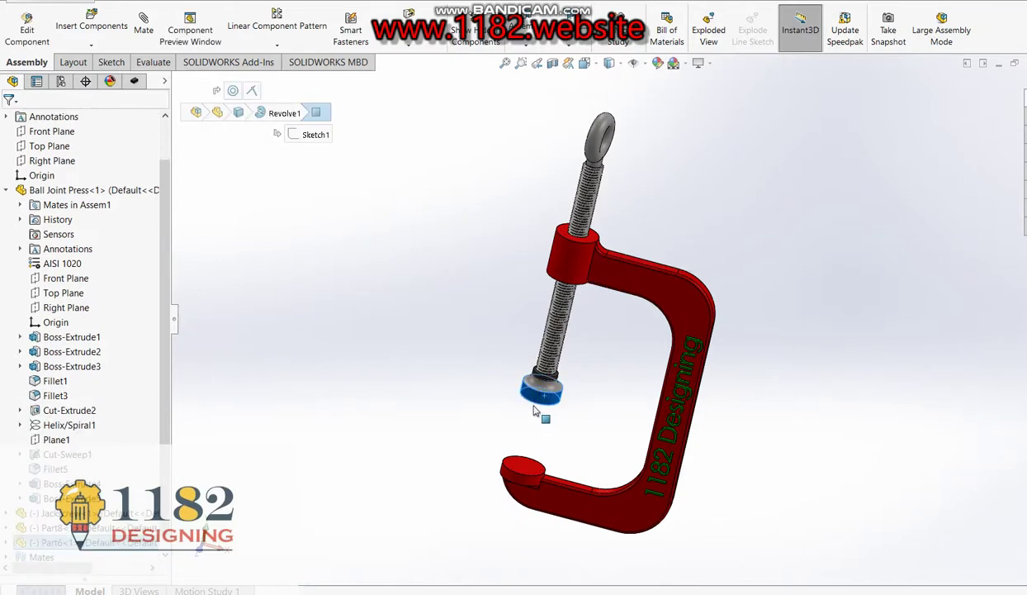
pyautogui.moveTo(534, 411); pyautogui.dragTo(533, 430)
pyautogui.click(563, 359)
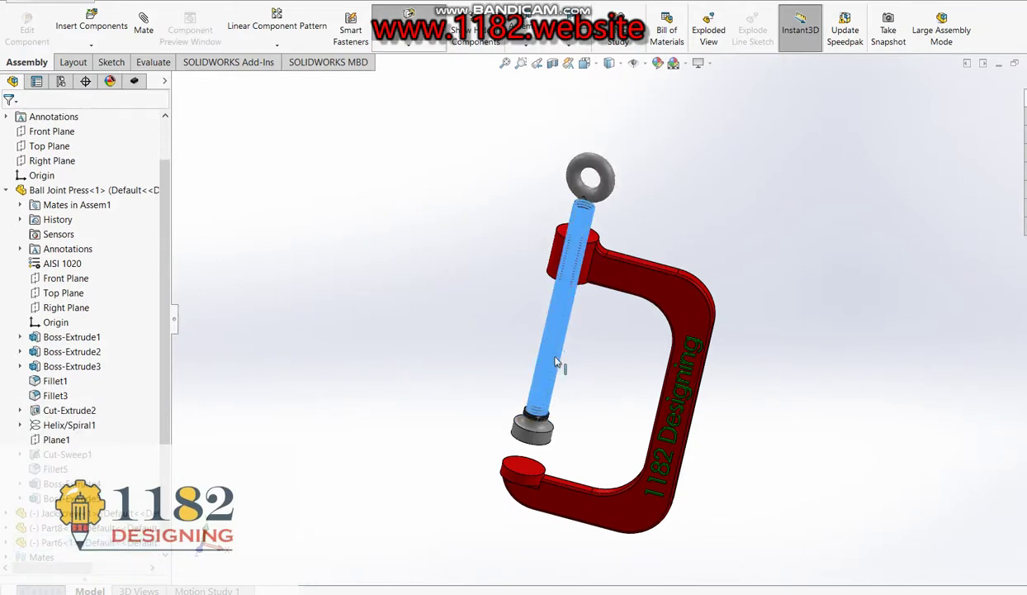
pyautogui.click(532, 425)
pyautogui.moveTo(536, 420)
pyautogui.mouseDown()
pyautogui.moveTo(573, 329)
pyautogui.moveTo(567, 431)
pyautogui.mouseUp()
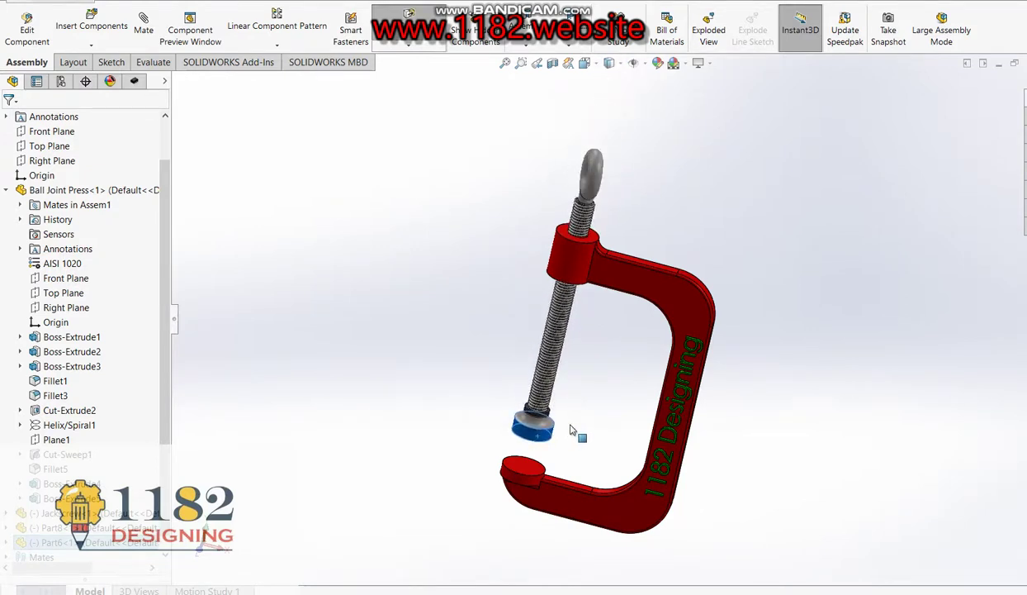
pyautogui.click(591, 173)
pyautogui.moveTo(591, 173)
pyautogui.mouseDown()
pyautogui.moveTo(531, 162)
pyautogui.moveTo(659, 190)
pyautogui.moveTo(545, 165)
pyautogui.moveTo(647, 133)
pyautogui.moveTo(659, 206)
pyautogui.moveTo(683, 221)
pyautogui.moveTo(604, 249)
pyautogui.moveTo(484, 211)
pyautogui.moveTo(592, 91)
pyautogui.moveTo(653, 174)
pyautogui.moveTo(623, 211)
pyautogui.moveTo(550, 154)
pyautogui.moveTo(591, 107)
pyautogui.moveTo(676, 172)
pyautogui.moveTo(490, 145)
pyautogui.moveTo(531, 92)
pyautogui.moveTo(545, 116)
pyautogui.moveTo(532, 161)
pyautogui.moveTo(632, 116)
pyautogui.moveTo(525, 174)
pyautogui.moveTo(615, 119)
pyautogui.moveTo(443, 115)
pyautogui.moveTo(613, 106)
pyautogui.moveTo(635, 138)
pyautogui.moveTo(647, 100)
pyautogui.moveTo(654, 199)
pyautogui.moveTo(495, 127)
pyautogui.moveTo(553, 90)
pyautogui.moveTo(669, 170)
pyautogui.moveTo(601, 221)
pyautogui.moveTo(486, 91)
pyautogui.moveTo(674, 151)
pyautogui.moveTo(608, 195)
pyautogui.mouseUp()
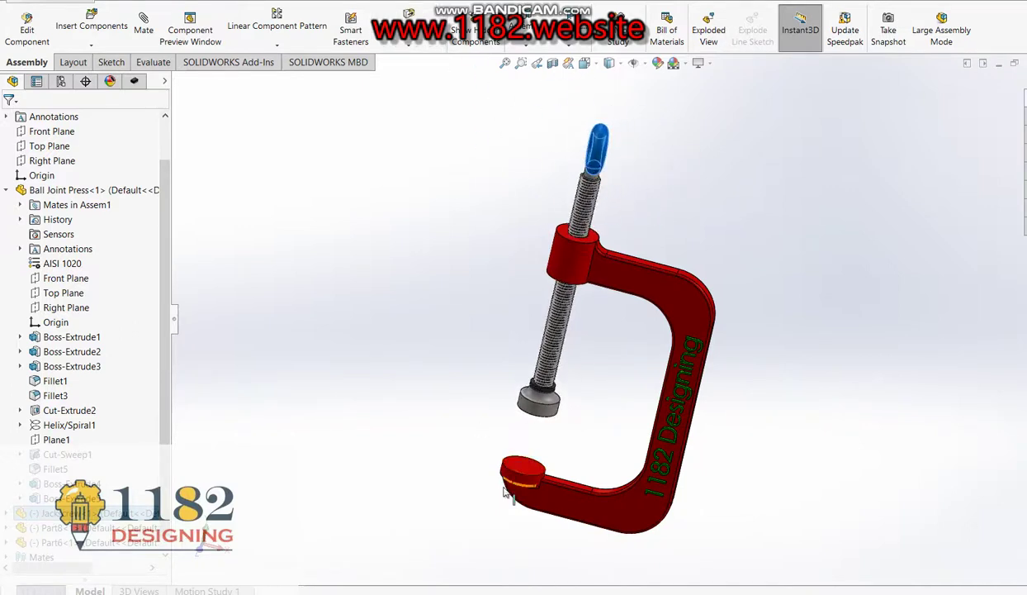
pyautogui.click(540, 412)
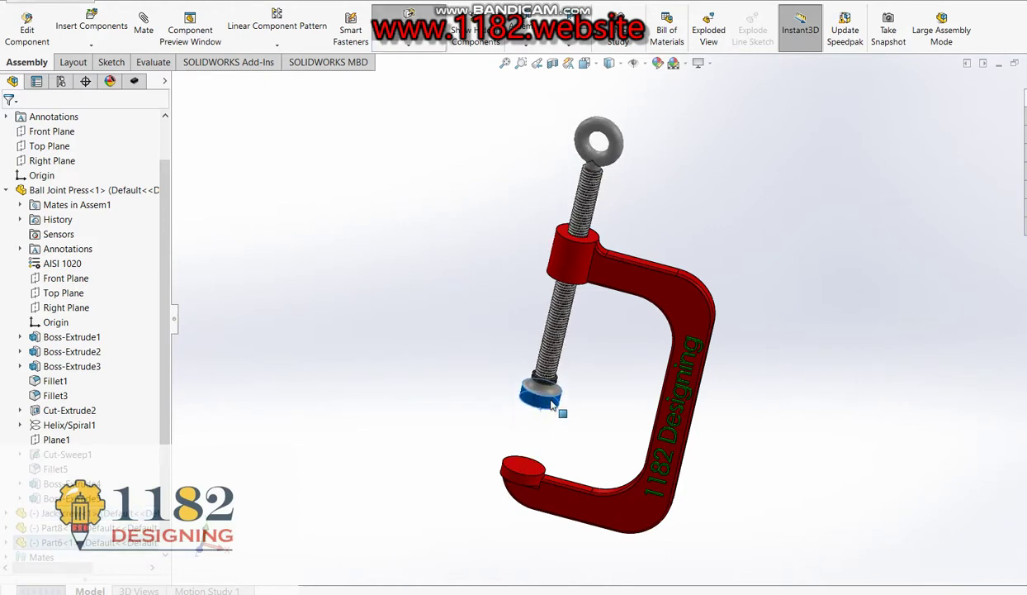
# - Drag the swivel pad down and back up so the jackscrew retracts, lifting washer and pad clear
pyautogui.moveTo(555, 397)
pyautogui.mouseDown()
pyautogui.moveTo(562, 351)
pyautogui.moveTo(581, 328)
pyautogui.moveTo(566, 350)
pyautogui.moveTo(561, 417)
pyautogui.moveTo(540, 469)
pyautogui.moveTo(568, 369)
pyautogui.mouseUp()
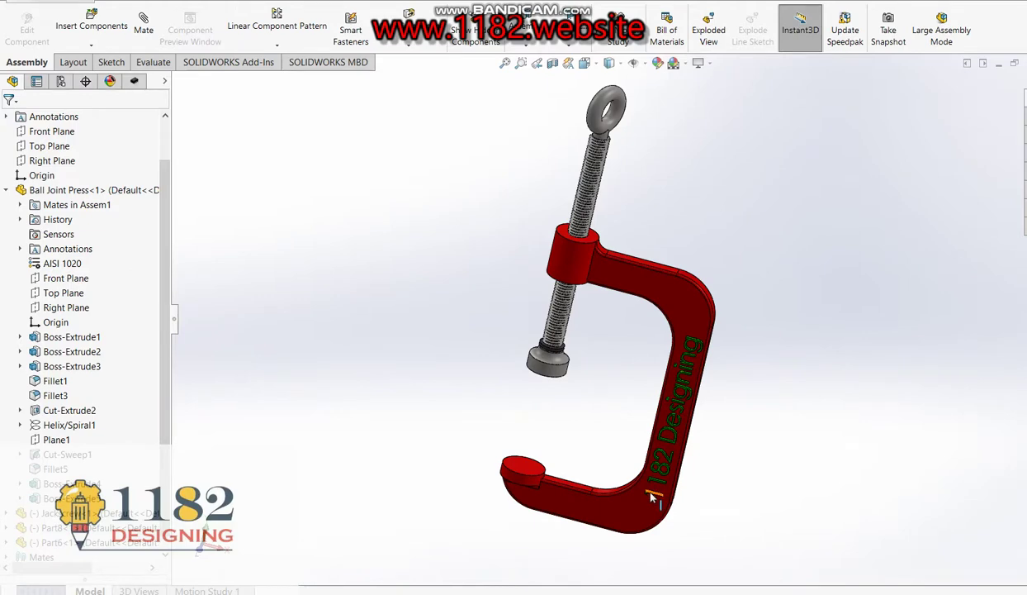
pyautogui.moveTo(652, 496)
pyautogui.mouseDown(button='middle')
pyautogui.moveTo(419, 590)
pyautogui.moveTo(580, 495)
pyautogui.moveTo(631, 442)
pyautogui.mouseUp(button='middle')
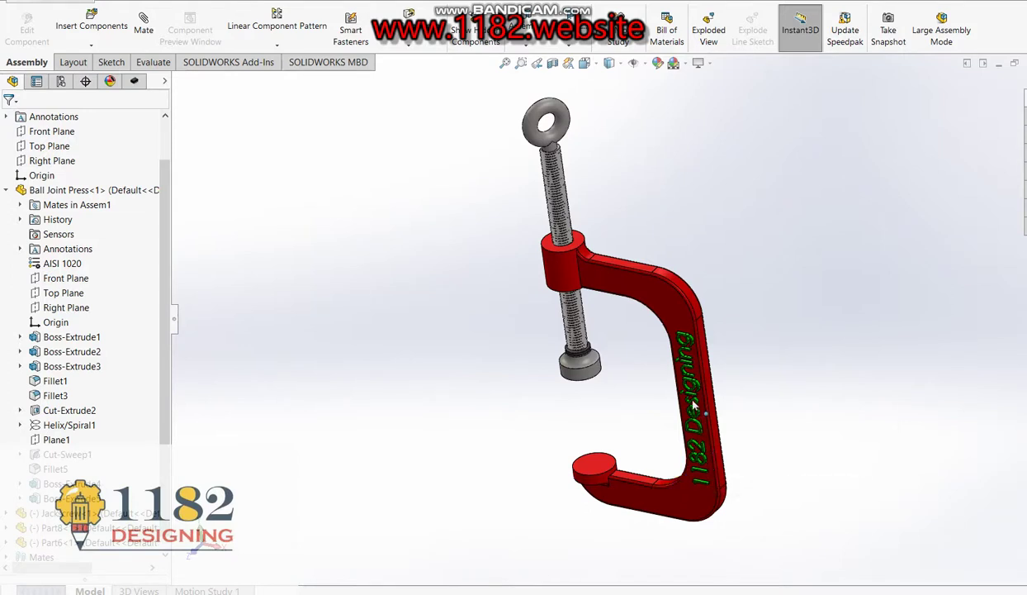
pyautogui.moveTo(588, 370); pyautogui.dragTo(593, 464)
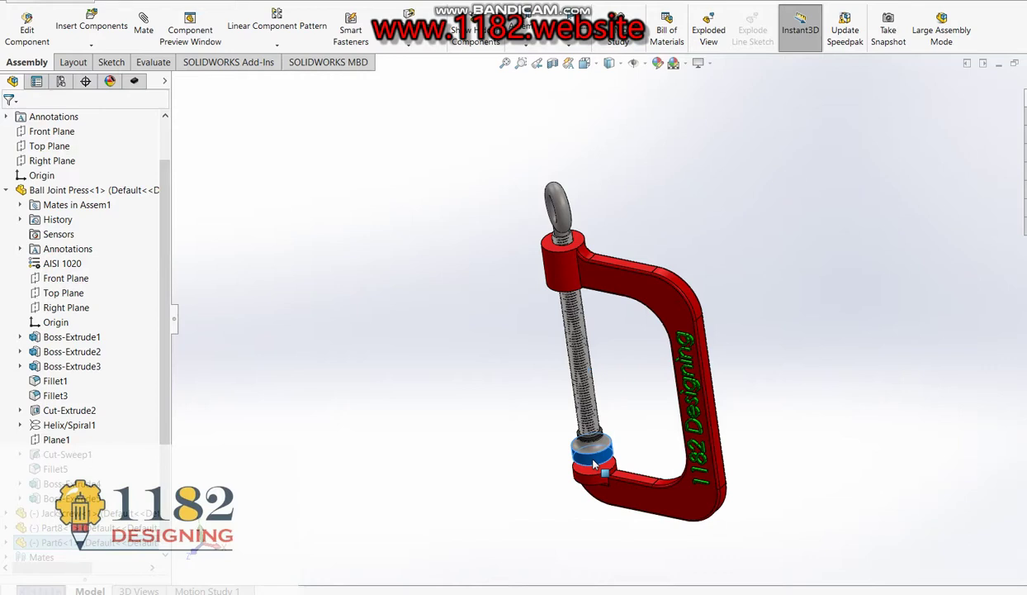
pyautogui.moveTo(593, 464); pyautogui.dragTo(590, 413)
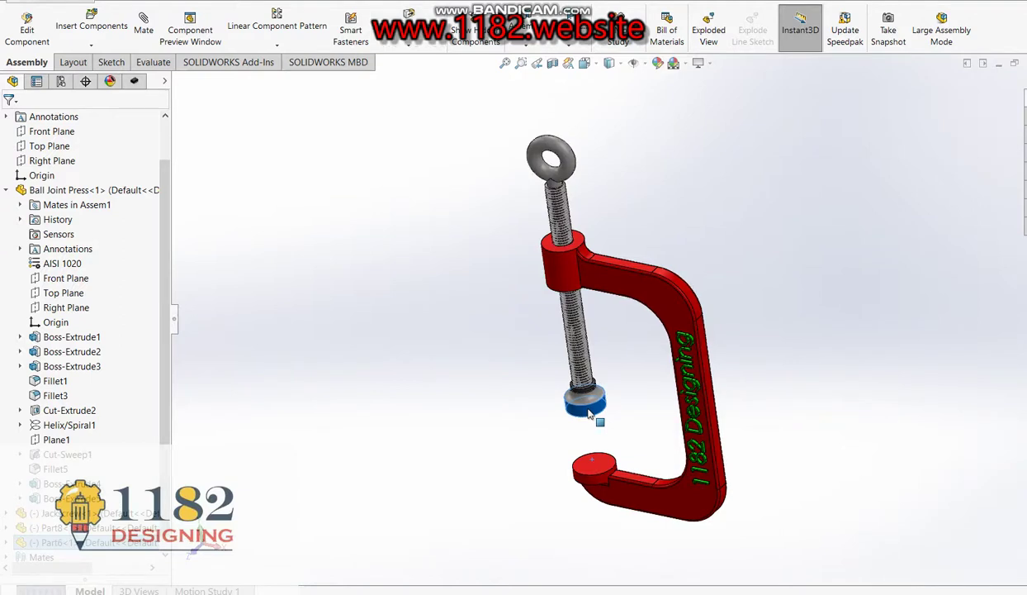
pyautogui.moveTo(589, 413); pyautogui.dragTo(594, 376)
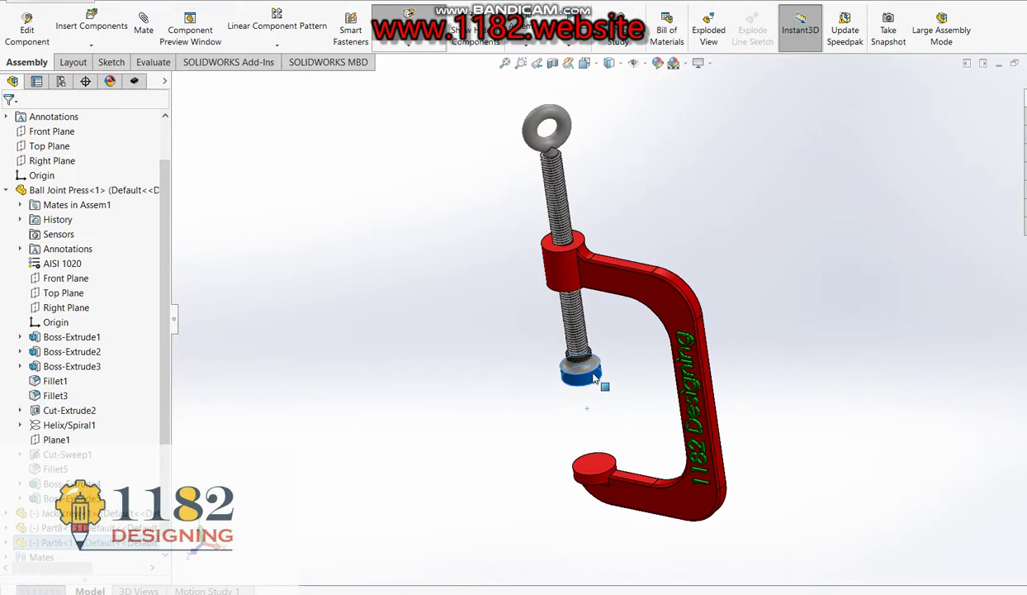
pyautogui.moveTo(593, 376)
pyautogui.mouseDown()
pyautogui.moveTo(596, 443)
pyautogui.moveTo(604, 382)
pyautogui.mouseUp()
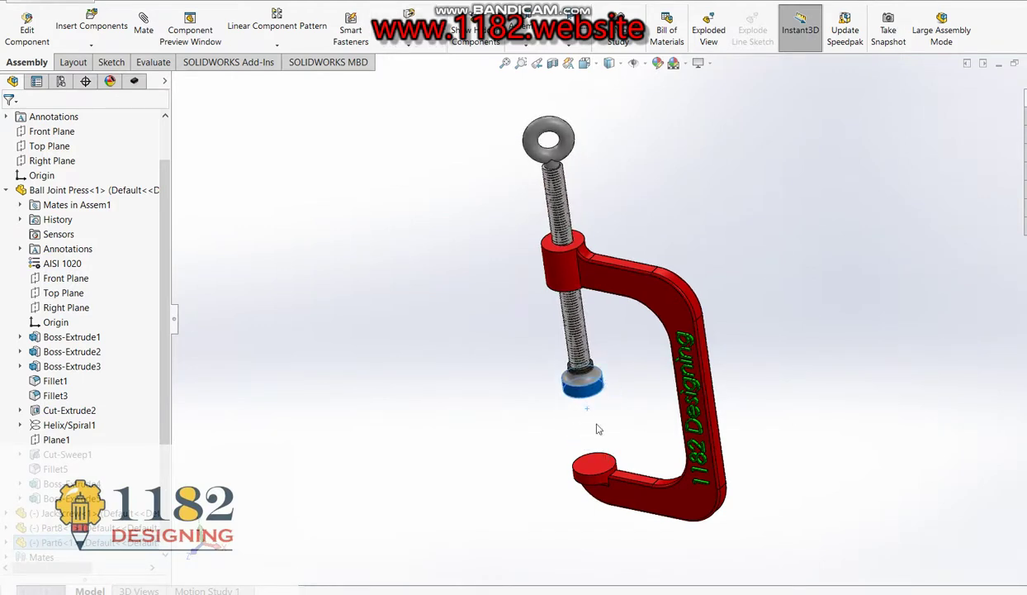
pyautogui.click(369, 354)
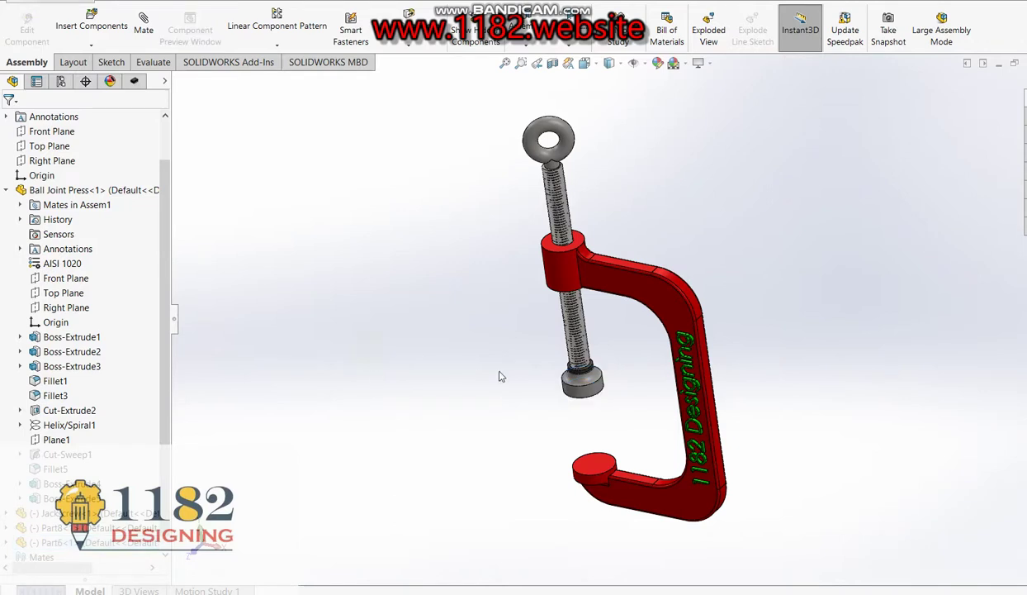
pyautogui.click(609, 392)
pyautogui.moveTo(611, 392)
pyautogui.mouseDown()
pyautogui.moveTo(607, 354)
pyautogui.moveTo(631, 425)
pyautogui.moveTo(596, 352)
pyautogui.mouseUp()
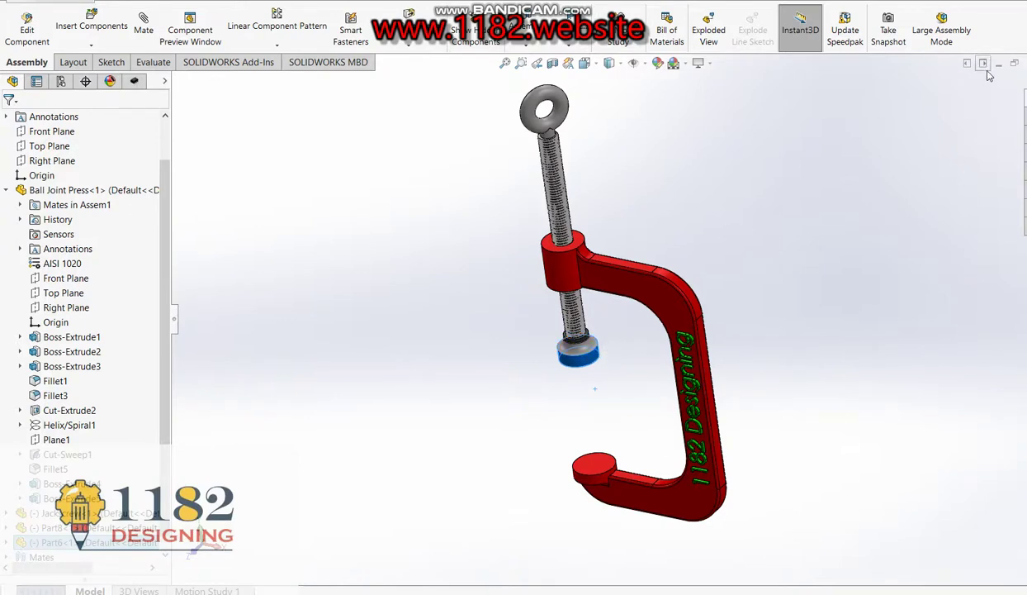